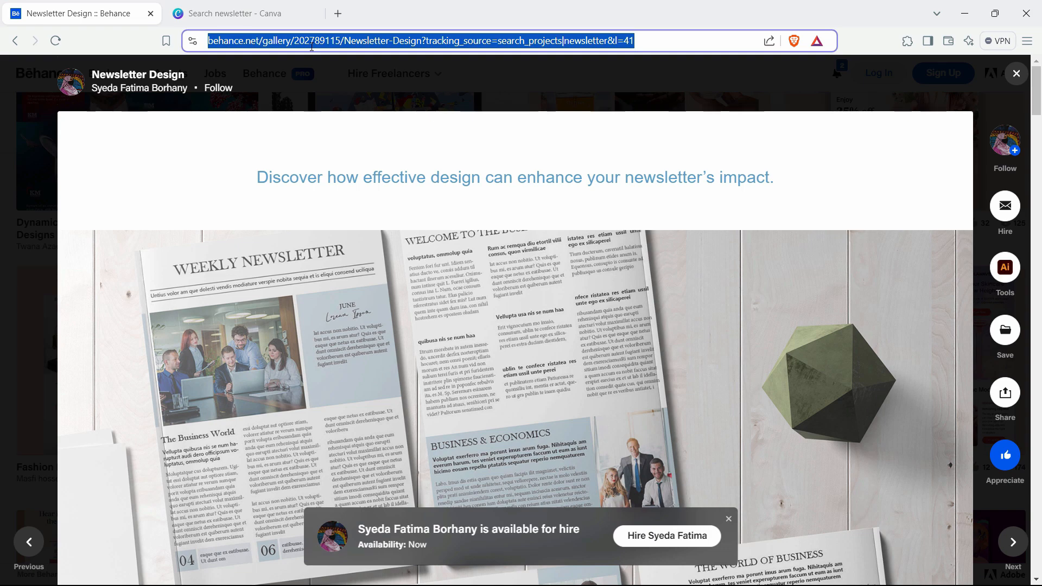
Go to behance.net, search for newsletter projects and dismiss the Behance sign-up prompt
{"action": "type", "text": "behance.net"}
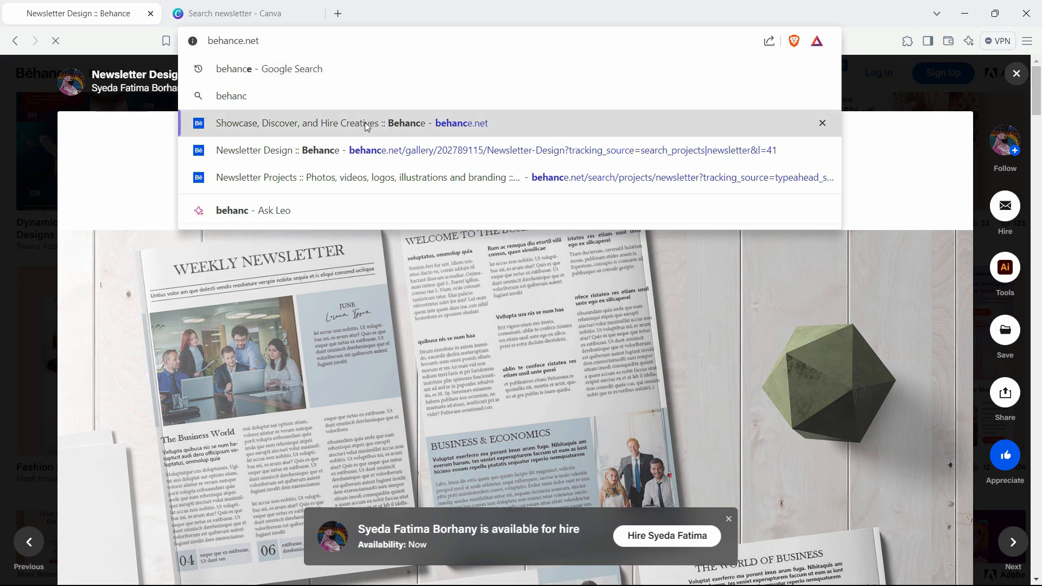
{"action": "left_click", "coordinate": [364, 123]}
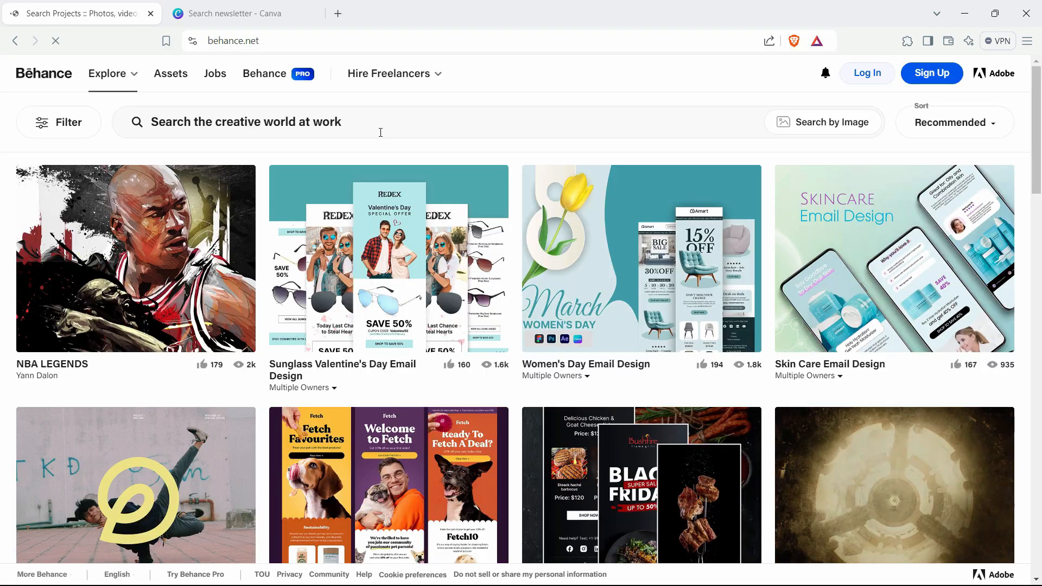
{"action": "left_click", "coordinate": [380, 129]}
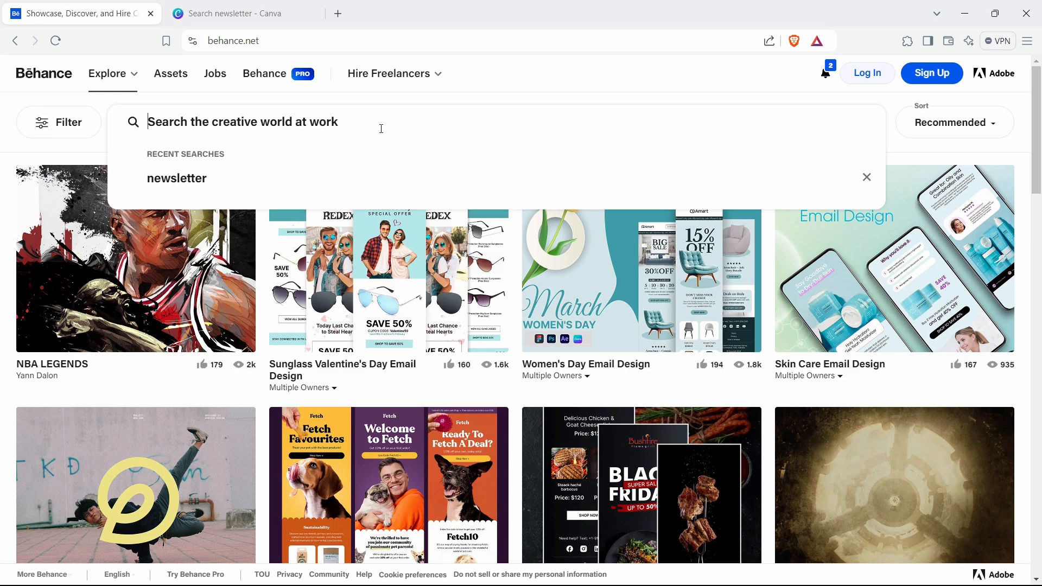
{"action": "left_click", "coordinate": [332, 175]}
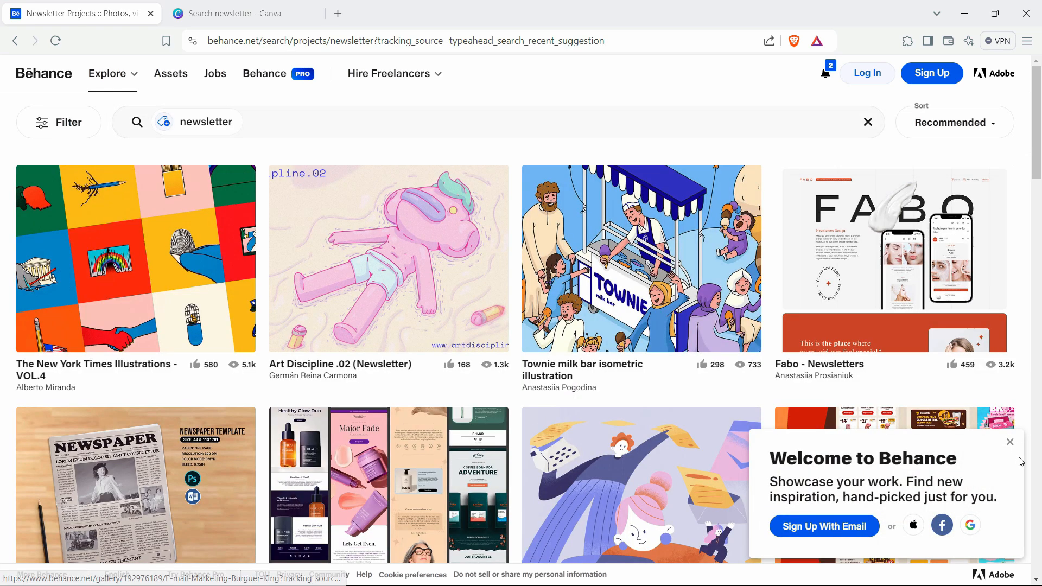
{"action": "left_click", "coordinate": [1010, 441]}
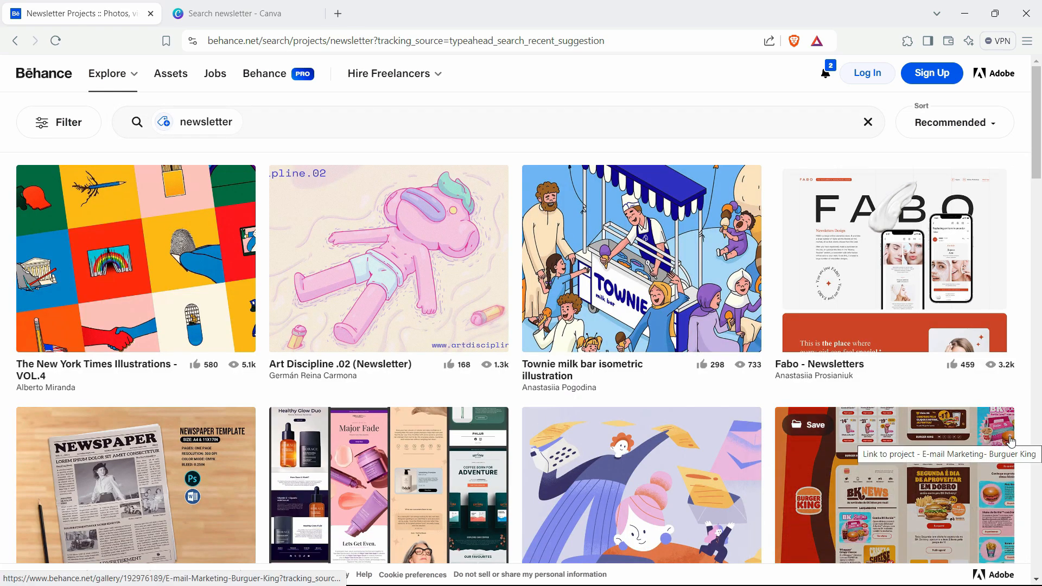
Open the preview of the "Newsletter Layout with Green Accents" template from the Adobe Stock suggestions
{"action": "scroll", "coordinate": [1005, 424], "scroll_direction": "down", "scroll_amount": 5}
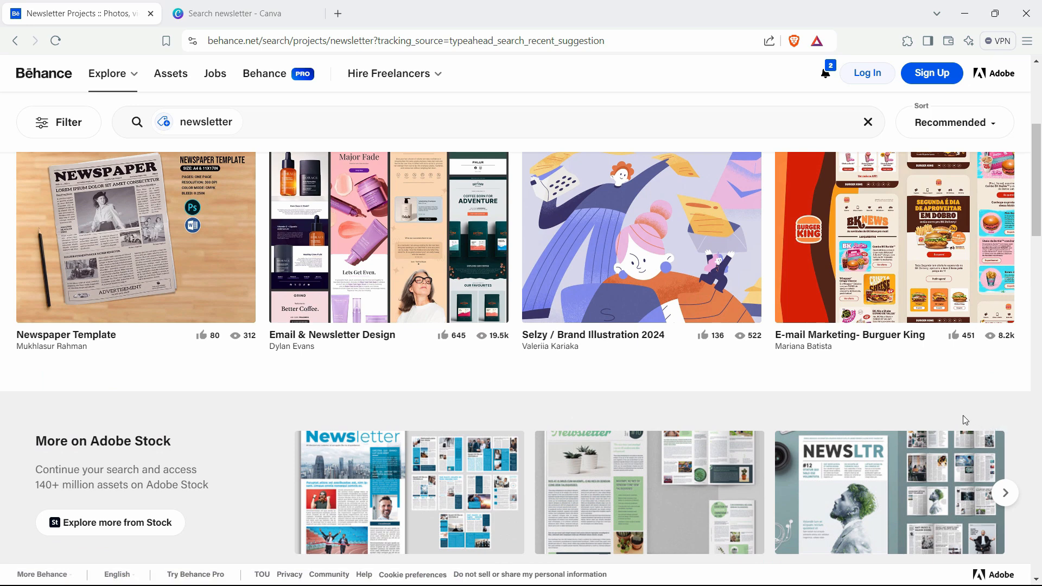
{"action": "left_click_drag", "start_coordinate": [1034, 211], "coordinate": [1039, 247]}
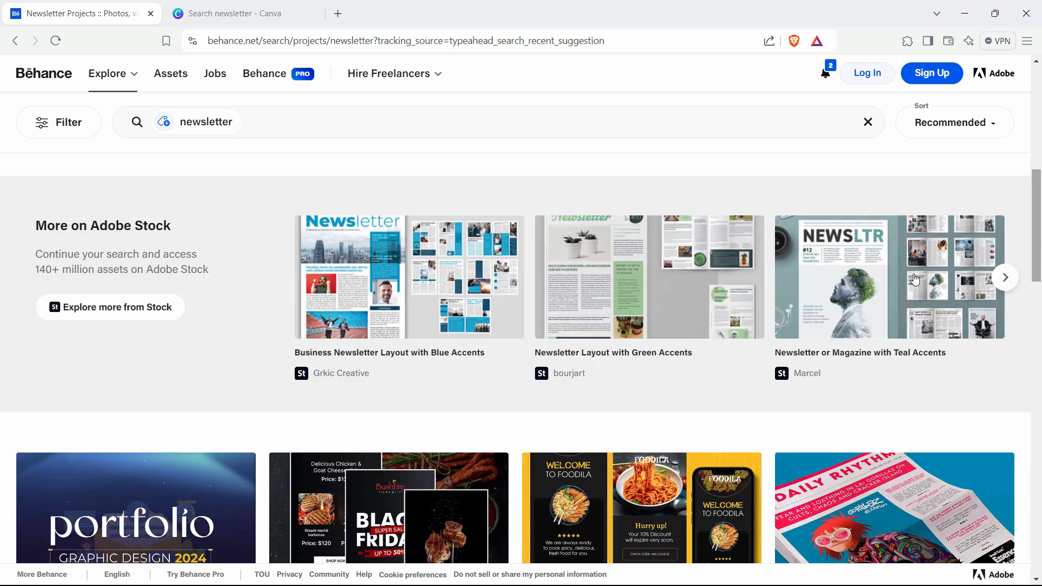
{"action": "left_click", "coordinate": [631, 281]}
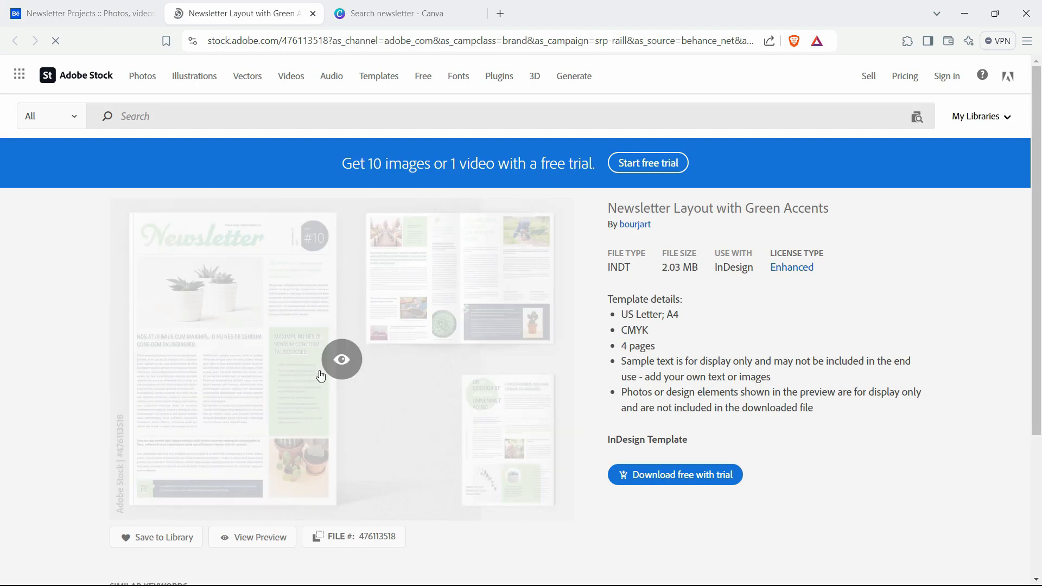
{"action": "left_click", "coordinate": [300, 383]}
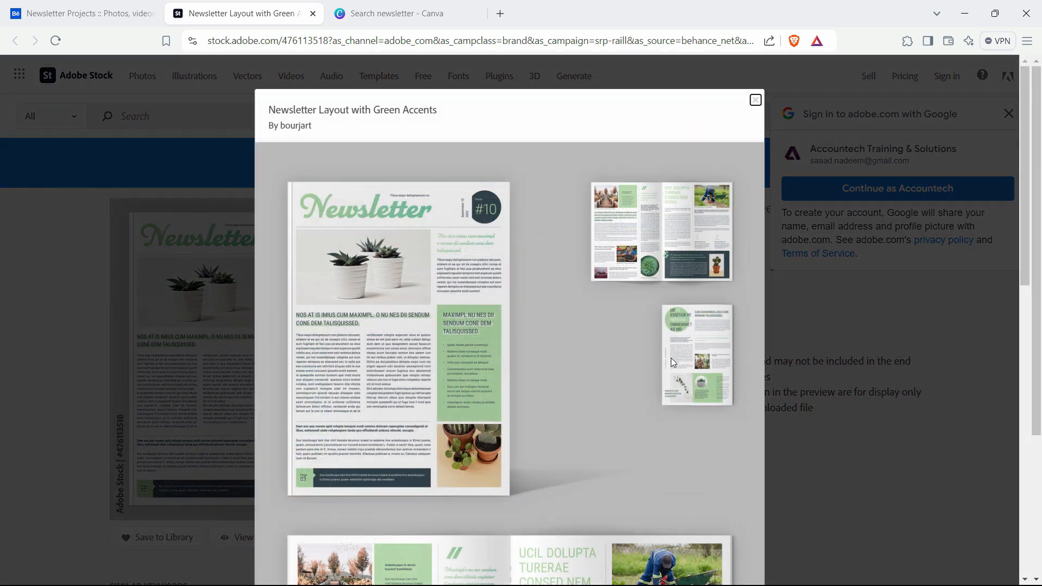
Look through the pages of the green newsletter template's preview and close it
{"action": "scroll", "coordinate": [594, 402], "scroll_direction": "down", "scroll_amount": 8}
{"action": "scroll", "coordinate": [510, 353], "scroll_direction": "down", "scroll_amount": 5}
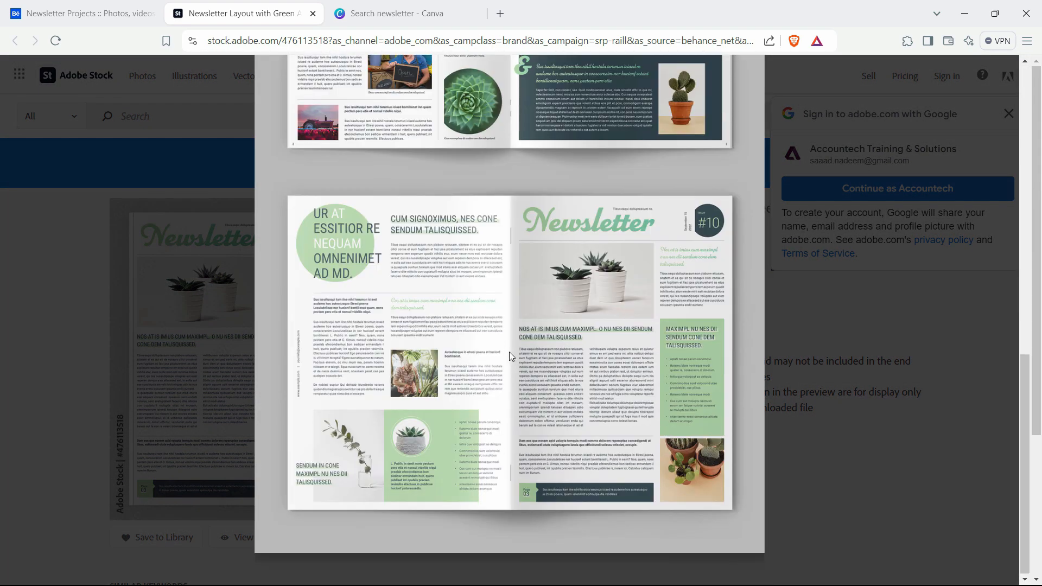
{"action": "scroll", "coordinate": [676, 222], "scroll_direction": "up", "scroll_amount": 8}
{"action": "scroll", "coordinate": [694, 230], "scroll_direction": "up", "scroll_amount": 2}
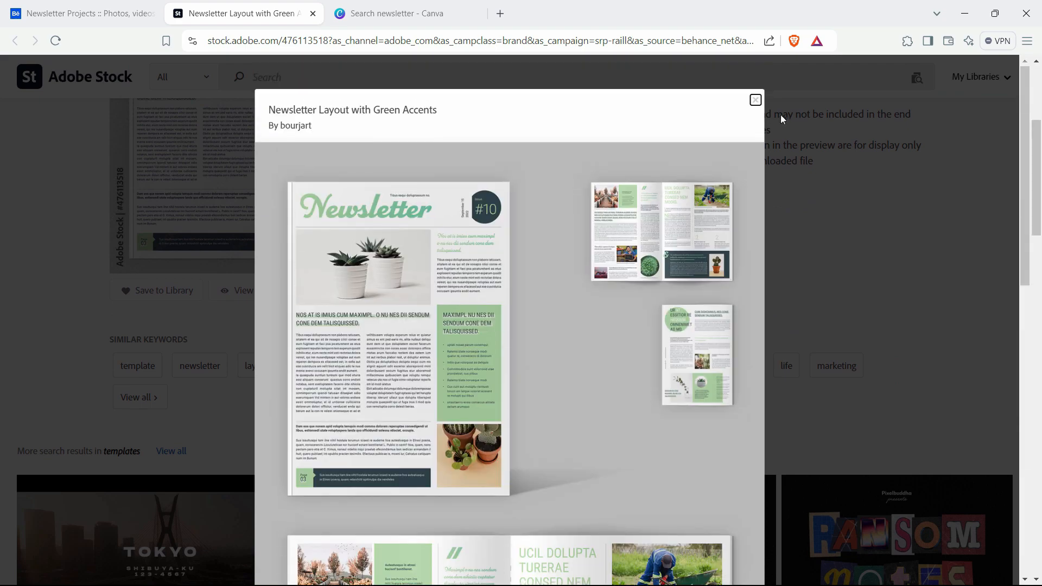
{"action": "left_click", "coordinate": [754, 100]}
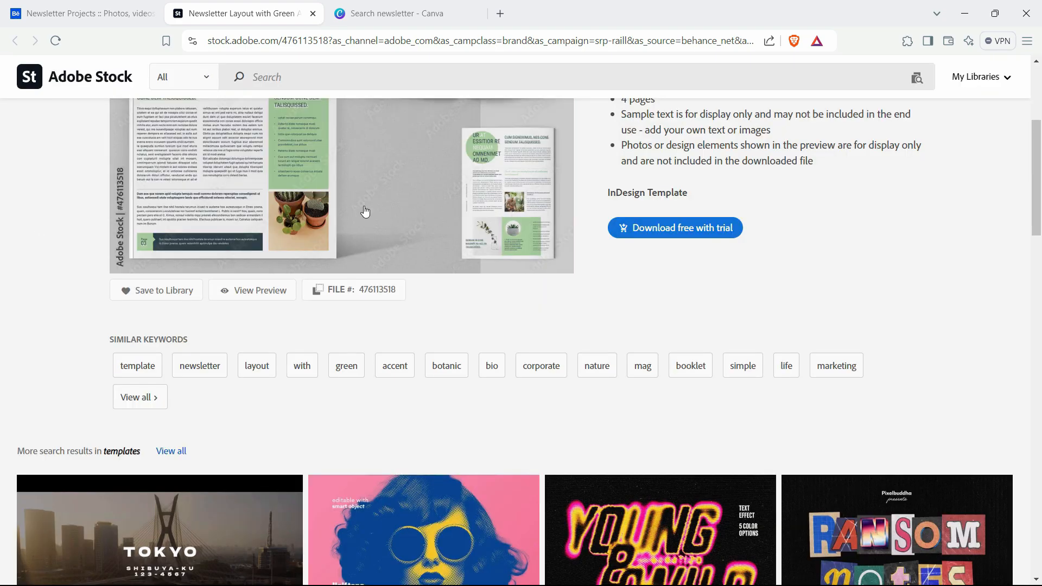
Return to the Behance newsletter results and browse further project designs for inspiration
{"action": "left_click", "coordinate": [81, 13]}
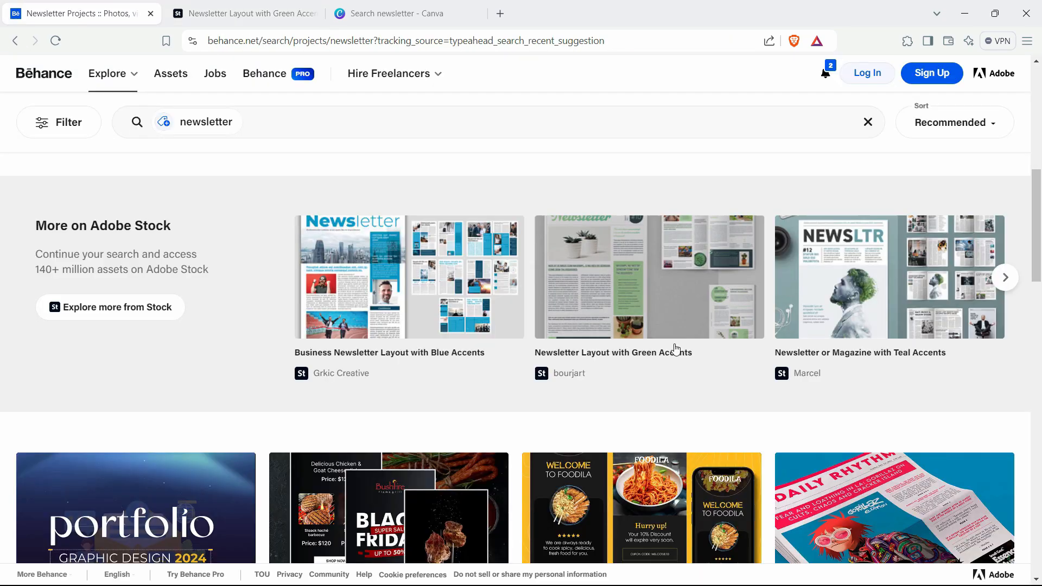
{"action": "scroll", "coordinate": [714, 358], "scroll_direction": "down", "scroll_amount": 15}
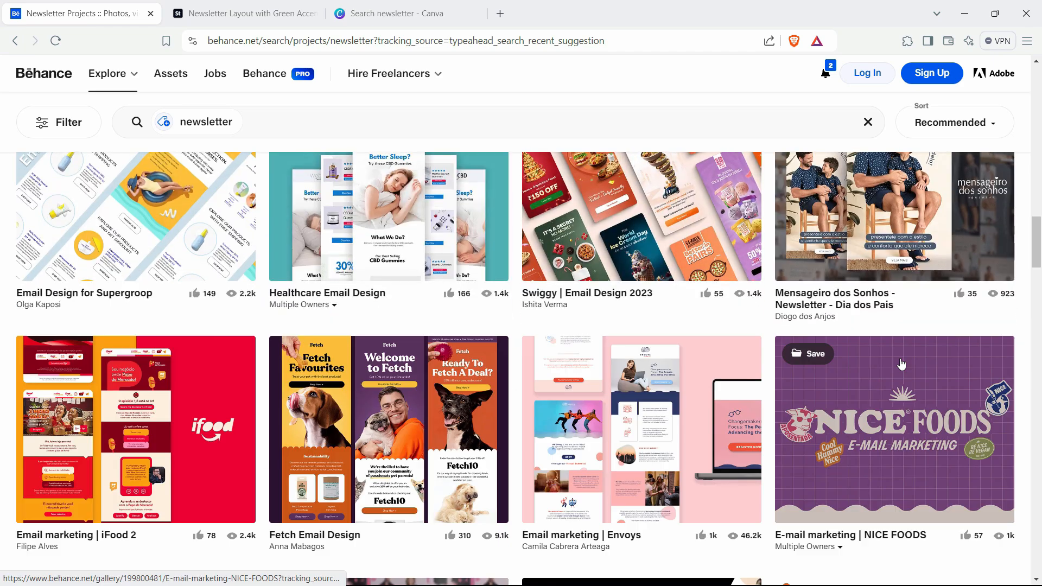
{"action": "scroll", "coordinate": [705, 361], "scroll_direction": "down", "scroll_amount": 10}
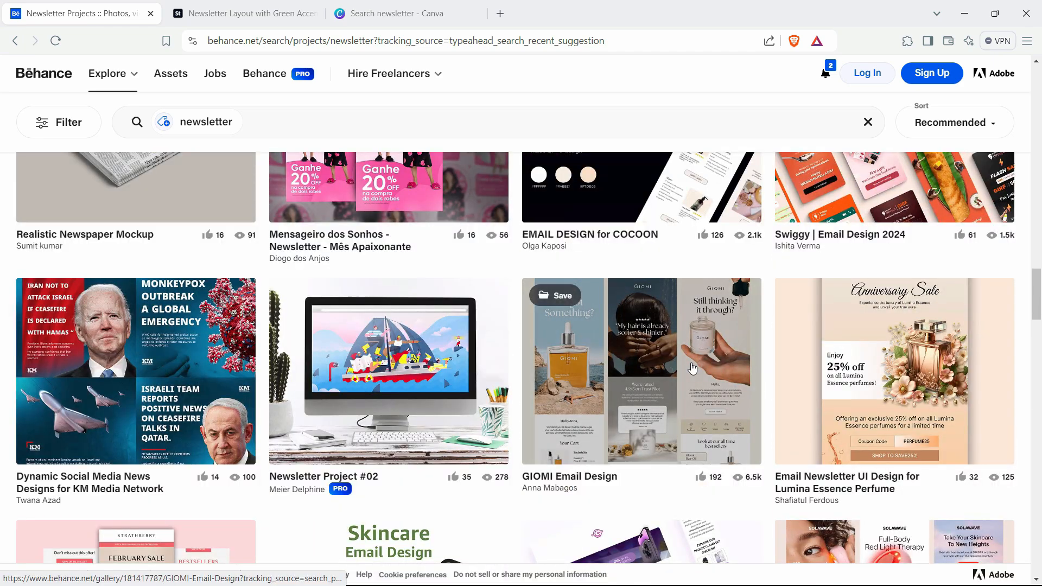
{"action": "scroll", "coordinate": [692, 369], "scroll_direction": "down", "scroll_amount": 5}
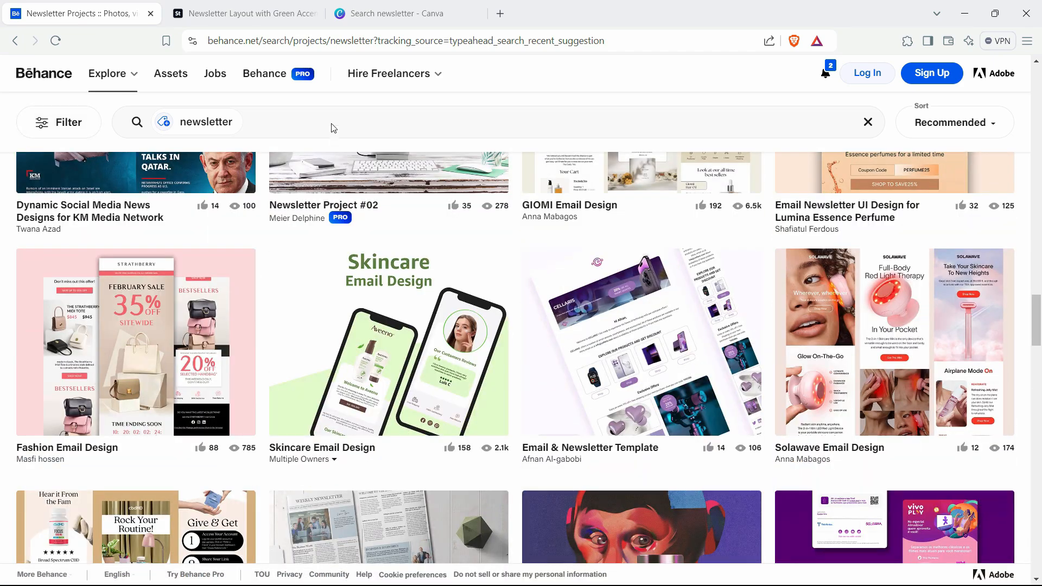
Switch to the Canva newsletter search, browse the templates and open "App Development Company Newsletter" for customizing
{"action": "left_click", "coordinate": [402, 12]}
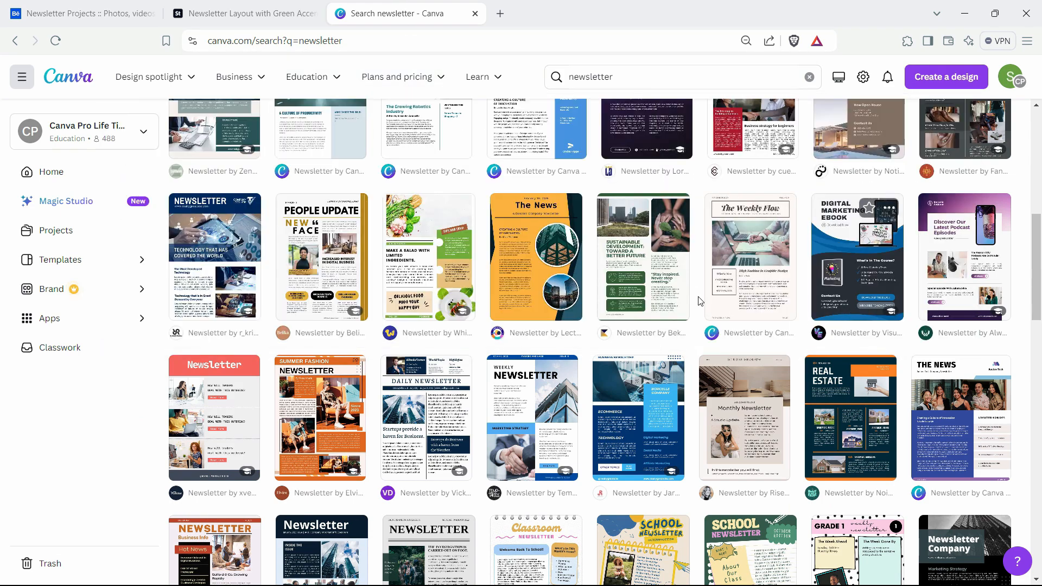
{"action": "scroll", "coordinate": [698, 297], "scroll_direction": "up", "scroll_amount": 15}
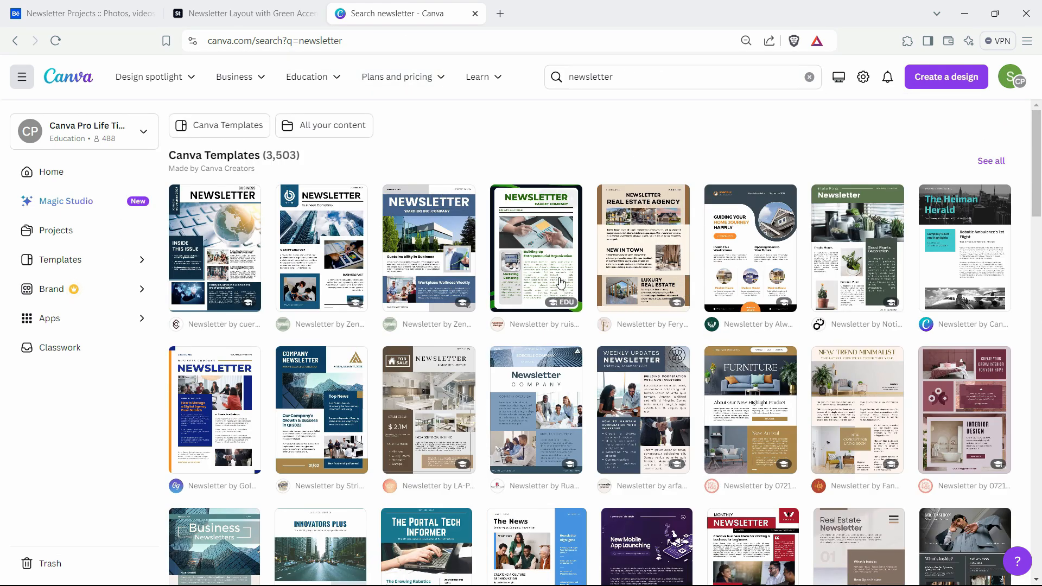
{"action": "scroll", "coordinate": [459, 295], "scroll_direction": "down", "scroll_amount": 5}
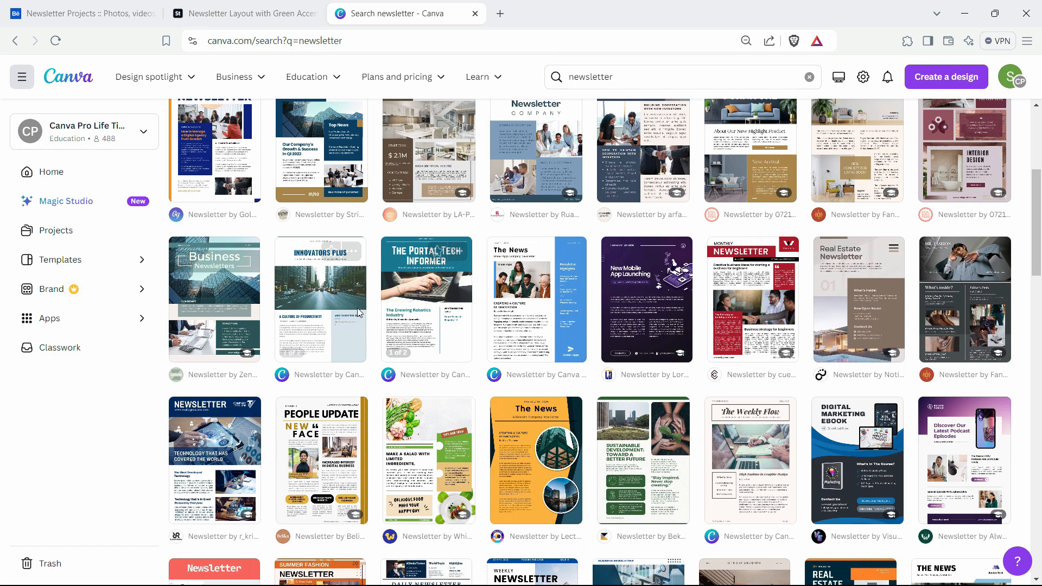
{"action": "scroll", "coordinate": [247, 345], "scroll_direction": "down", "scroll_amount": 8}
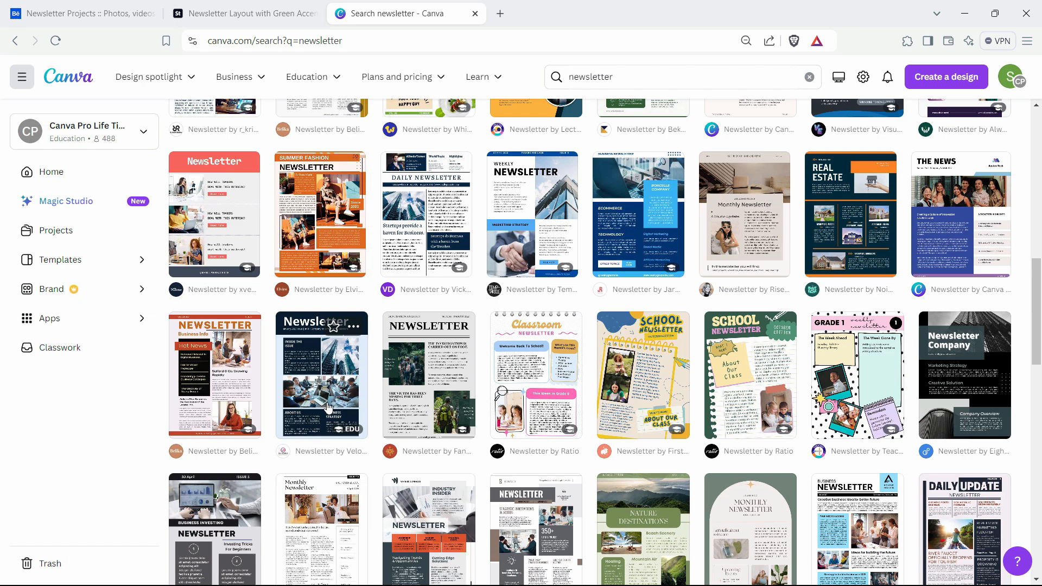
{"action": "scroll", "coordinate": [328, 407], "scroll_direction": "up", "scroll_amount": 8}
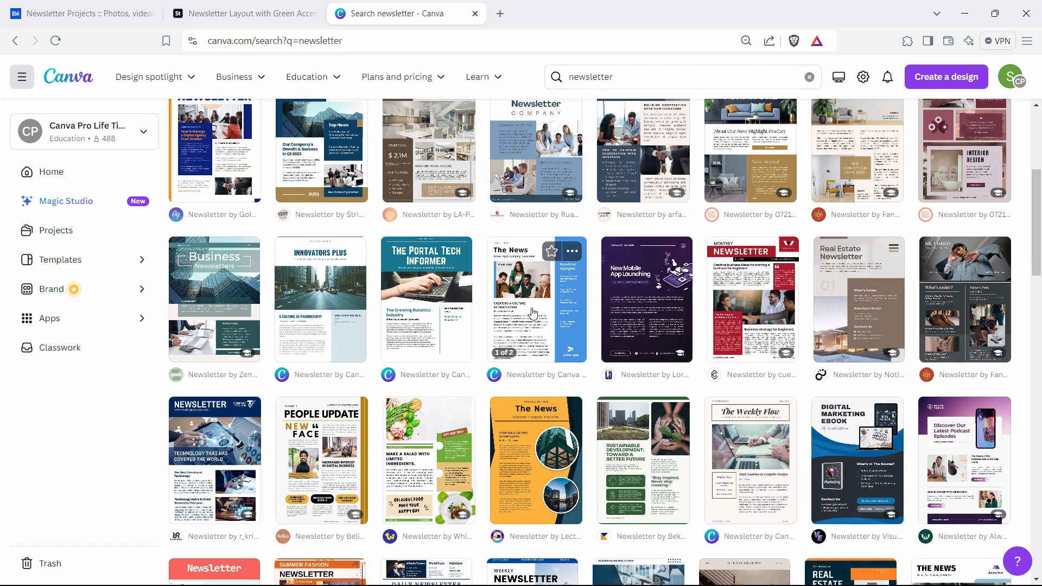
{"action": "left_click", "coordinate": [531, 313]}
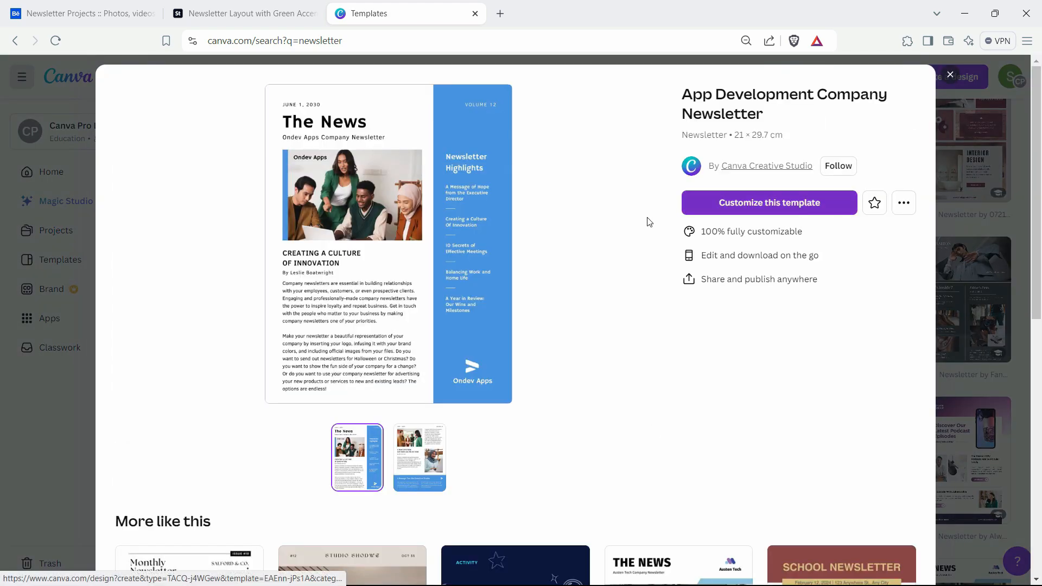
{"action": "left_click", "coordinate": [745, 216]}
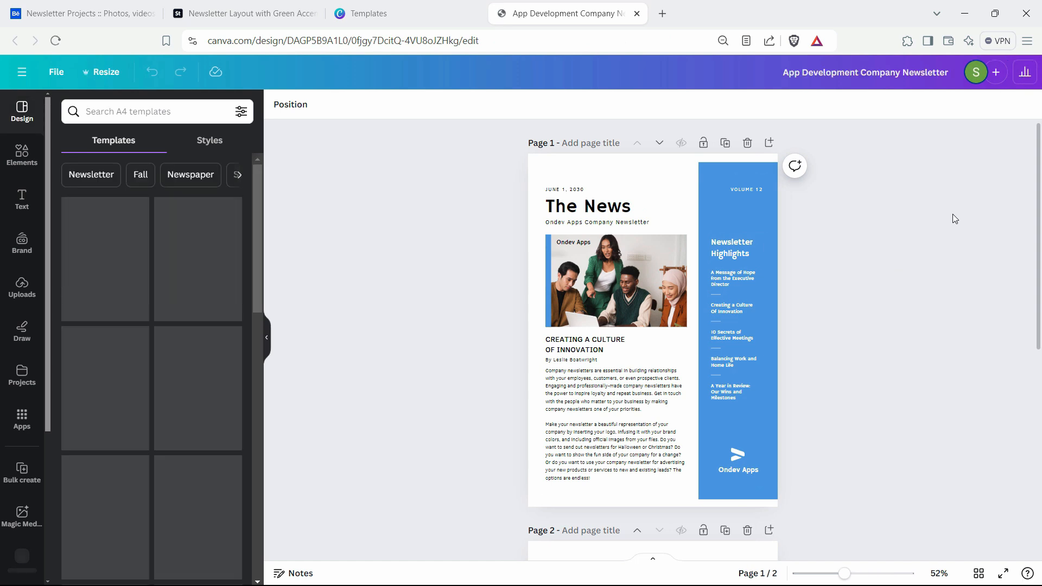
Download all pages of the newsletter design with PDF Standard as the file type
{"action": "left_click", "coordinate": [1006, 74]}
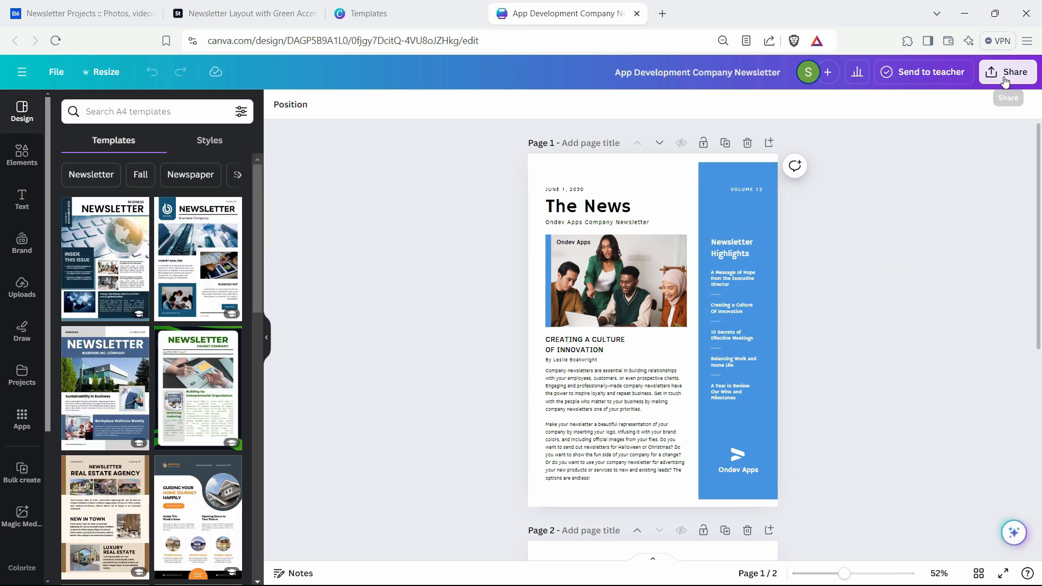
{"action": "left_click", "coordinate": [954, 396]}
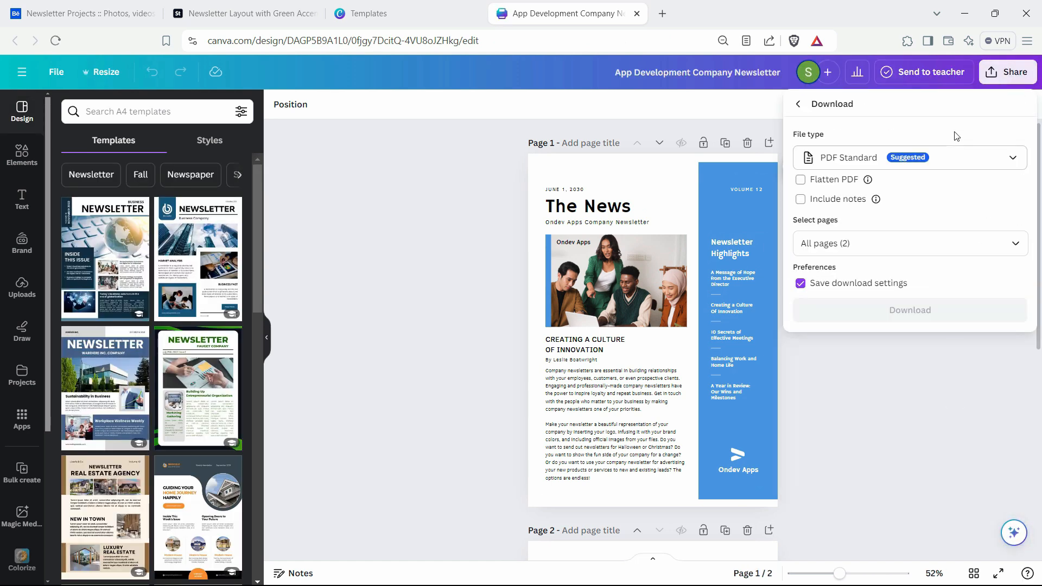
{"action": "left_click", "coordinate": [967, 156]}
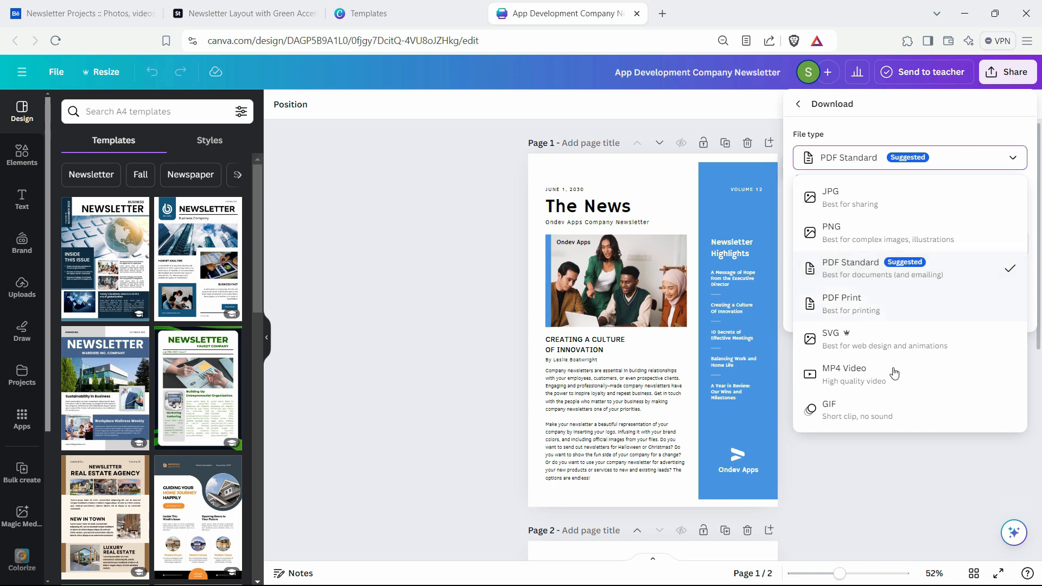
{"action": "left_click", "coordinate": [870, 271]}
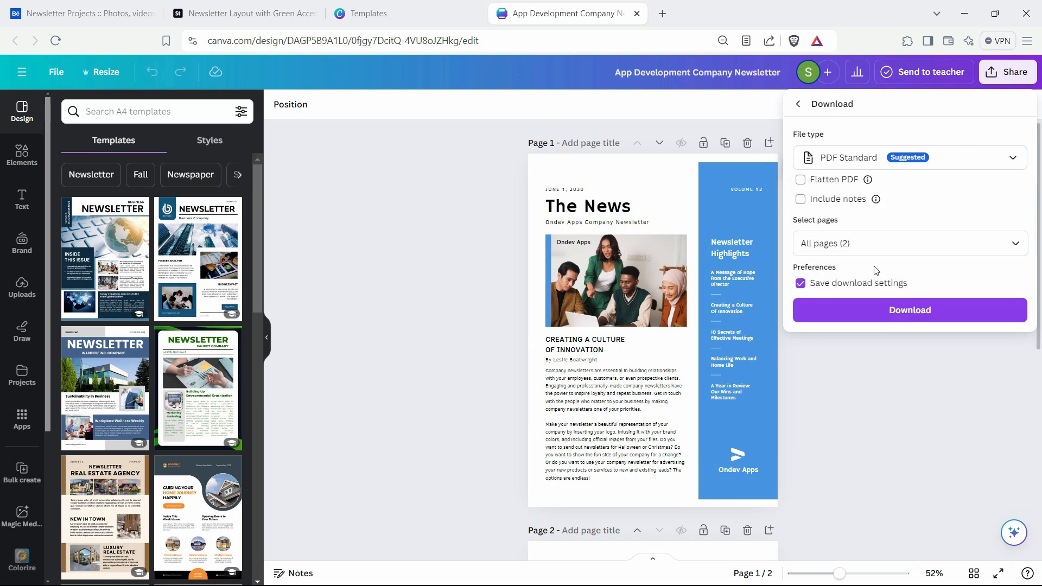
{"action": "left_click", "coordinate": [874, 312]}
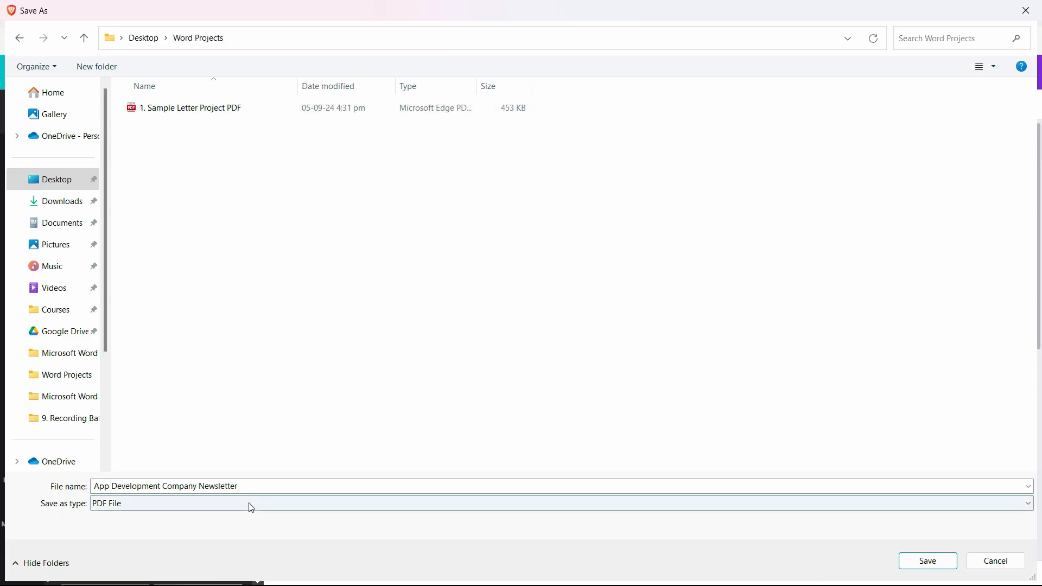
Save the PDF as "Canva Template of News letter" in the Word Projects folder on the Desktop
{"action": "type", "text": "Canva Template o"}
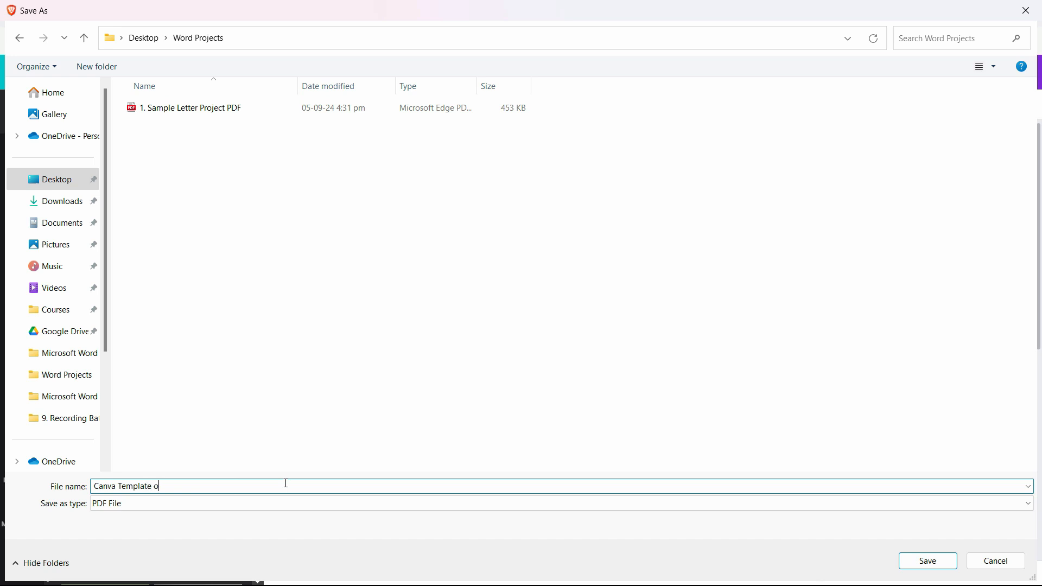
{"action": "type", "text": "f News letter"}
{"action": "key", "text": "Return"}
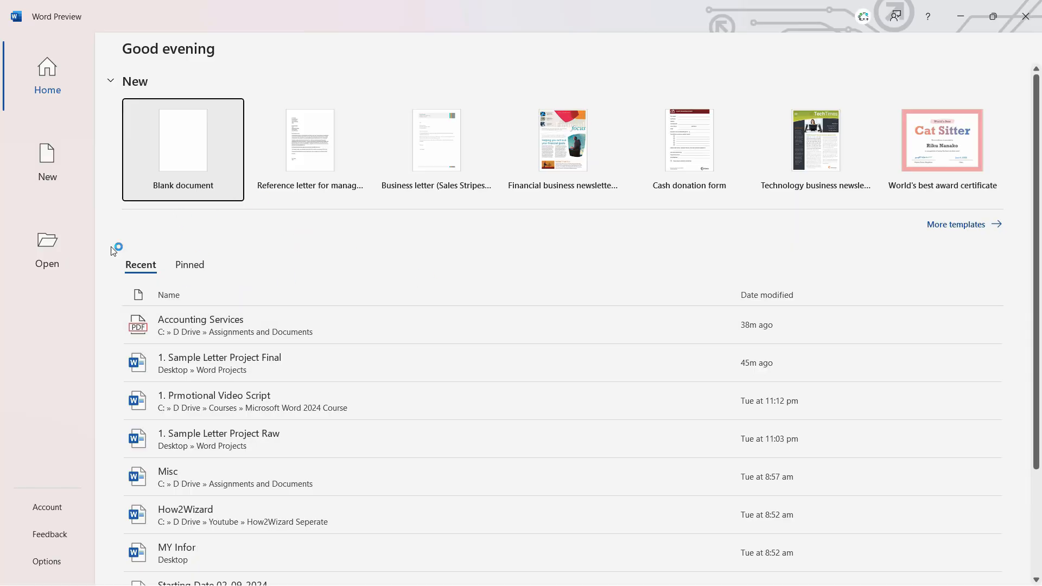
In Word, open "Canva Template of News letter" from the Desktop's Word Projects folder and accept converting the PDF to an editable document
{"action": "left_click", "coordinate": [57, 258]}
{"action": "left_click", "coordinate": [224, 214]}
{"action": "left_click", "coordinate": [236, 214]}
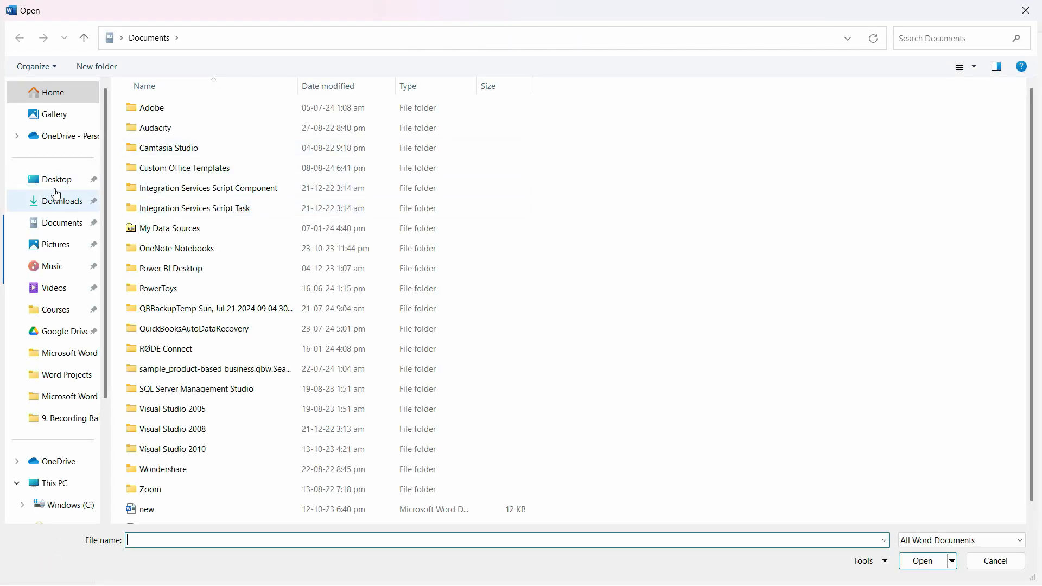
{"action": "left_click", "coordinate": [57, 180]}
{"action": "double_click", "coordinate": [506, 106]}
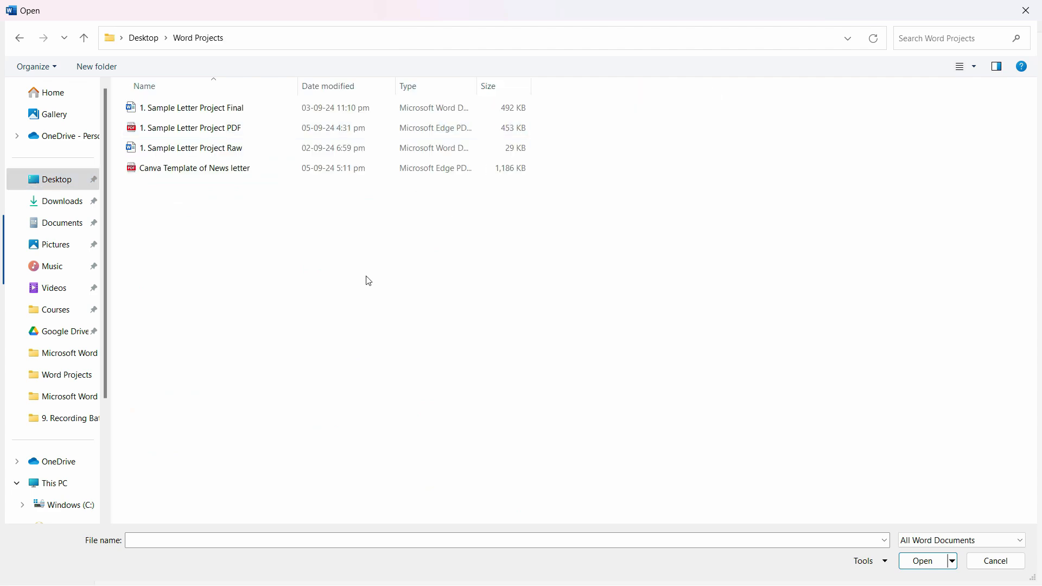
{"action": "left_click", "coordinate": [234, 168]}
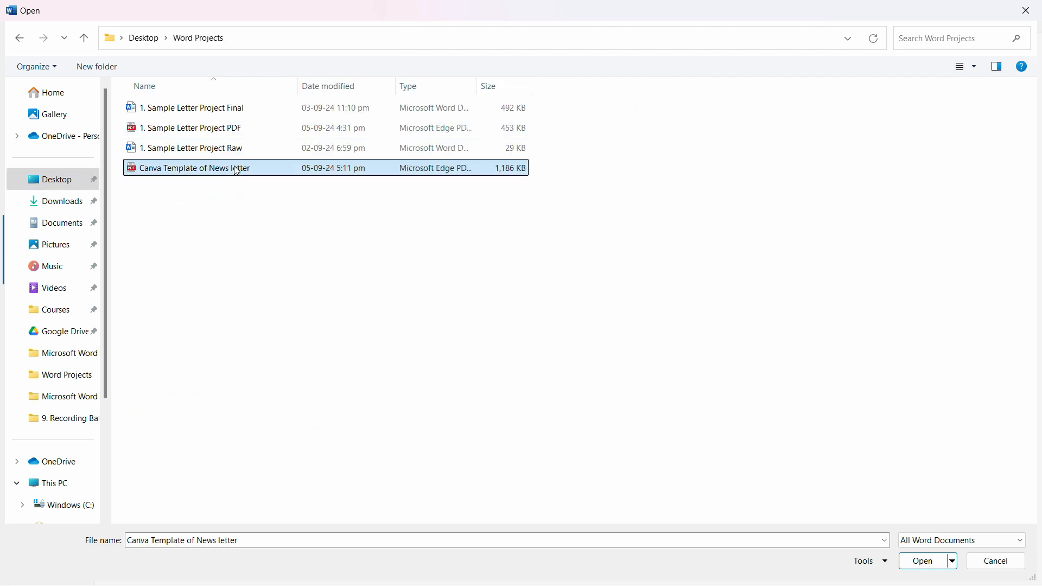
{"action": "double_click", "coordinate": [197, 172]}
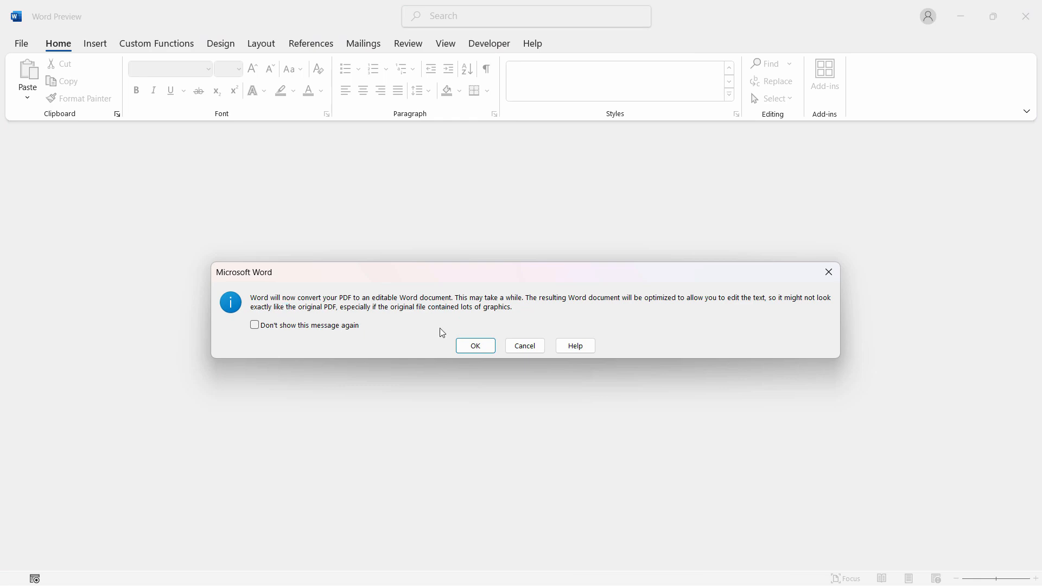
{"action": "left_click", "coordinate": [474, 347]}
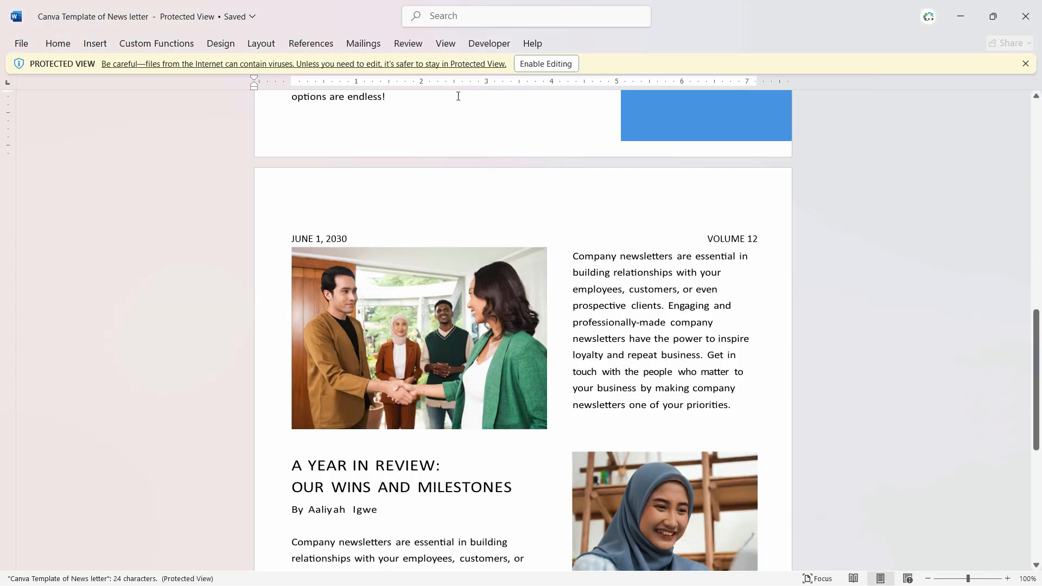
Enable editing for the protected newsletter document and accept converting the PDF into an editable Word document
{"action": "left_click", "coordinate": [529, 66]}
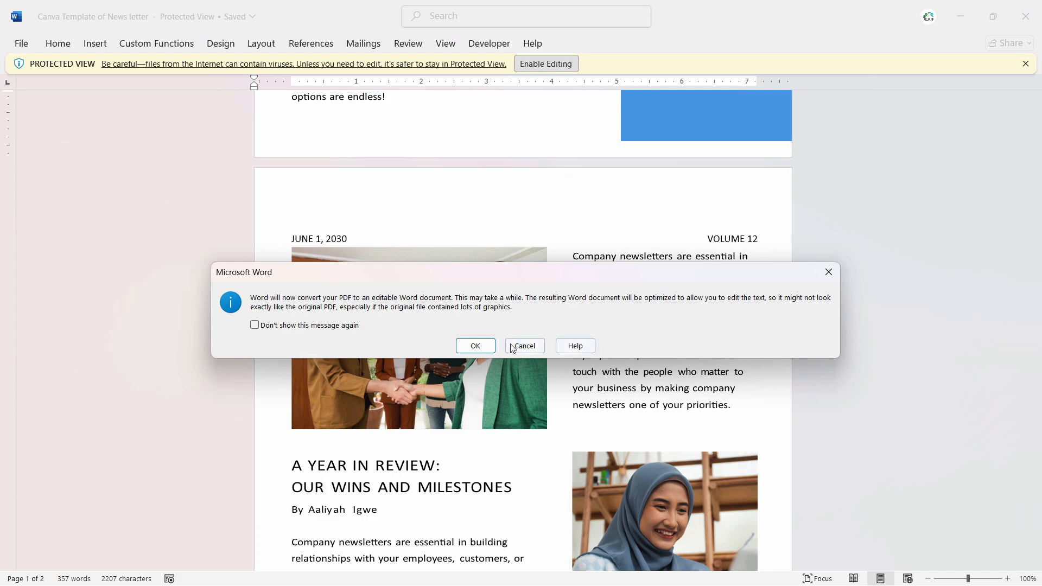
{"action": "left_click", "coordinate": [475, 346]}
{"action": "scroll", "coordinate": [633, 337], "scroll_direction": "up", "scroll_amount": 5}
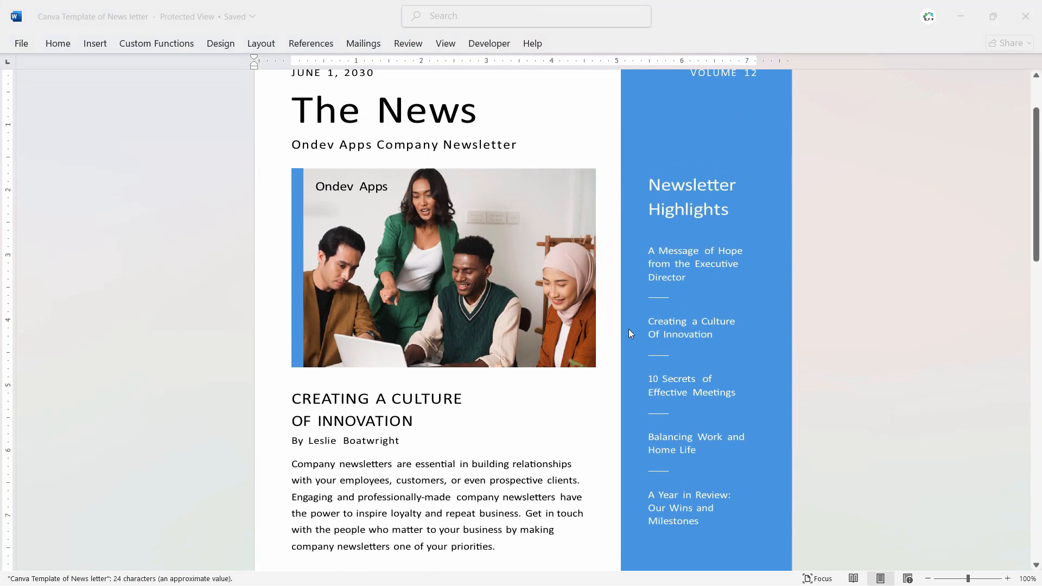
{"action": "scroll", "coordinate": [521, 309], "scroll_direction": "up", "scroll_amount": 10}
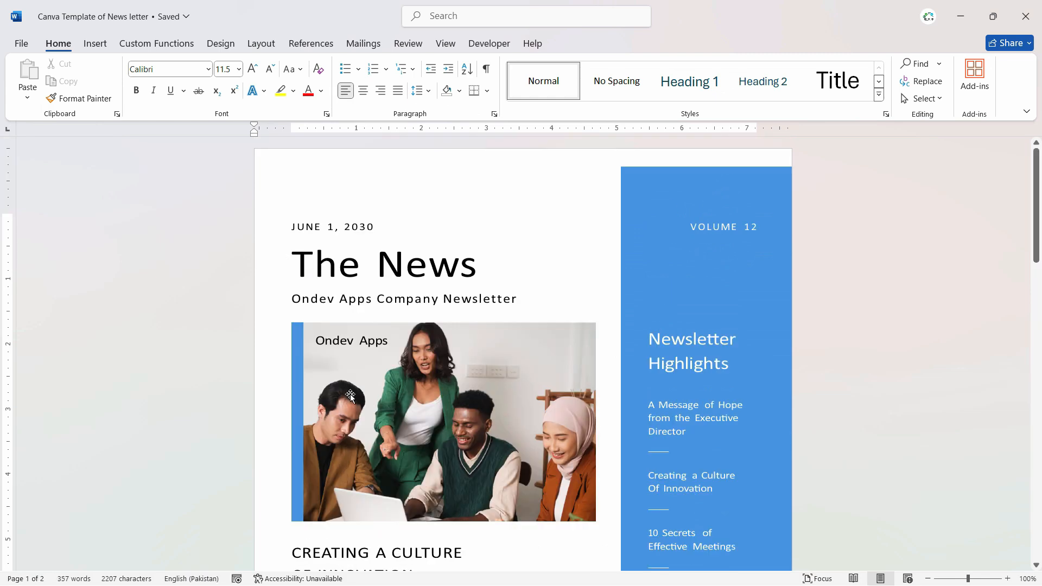
Examine how the converted first page is built by selecting its surrounding frame and the team photo
{"action": "left_click", "coordinate": [350, 394]}
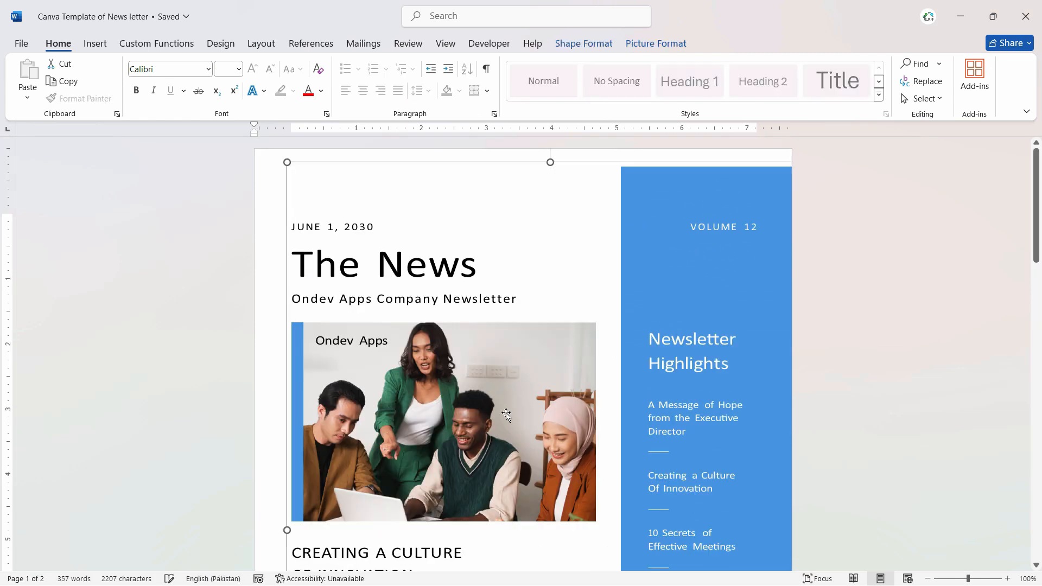
{"action": "scroll", "coordinate": [471, 324], "scroll_direction": "down", "scroll_amount": 2}
{"action": "left_click", "coordinate": [471, 324]}
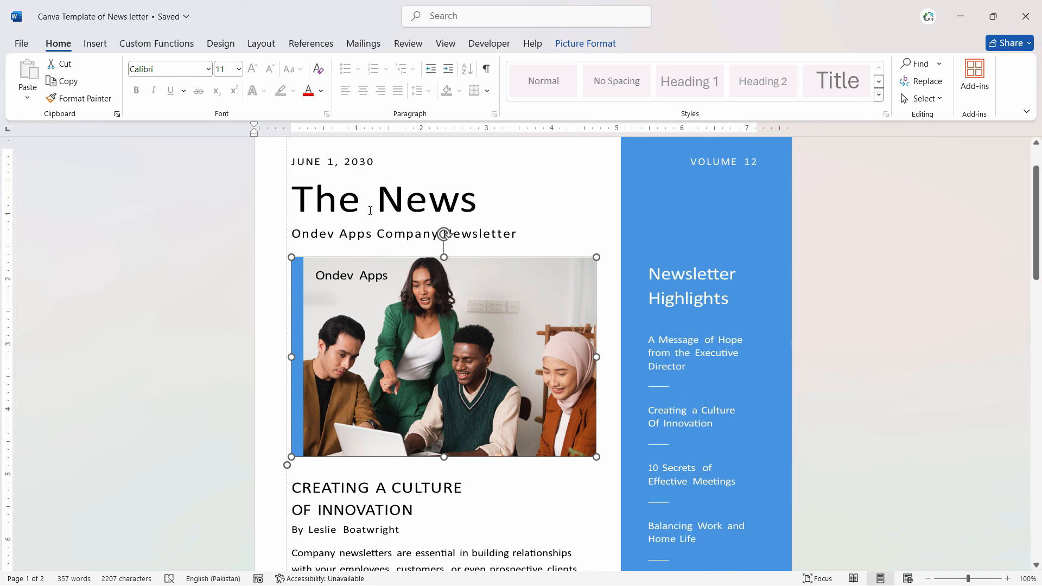
Create a new blank document in a maximized Word window
{"action": "key", "text": "ctrl+w"}
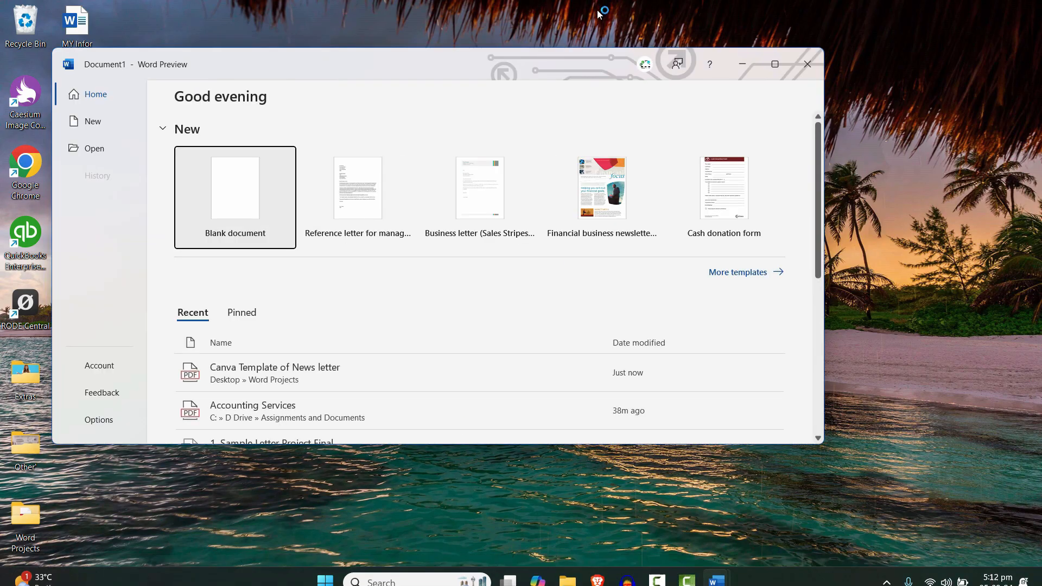
{"action": "double_click", "coordinate": [492, 63]}
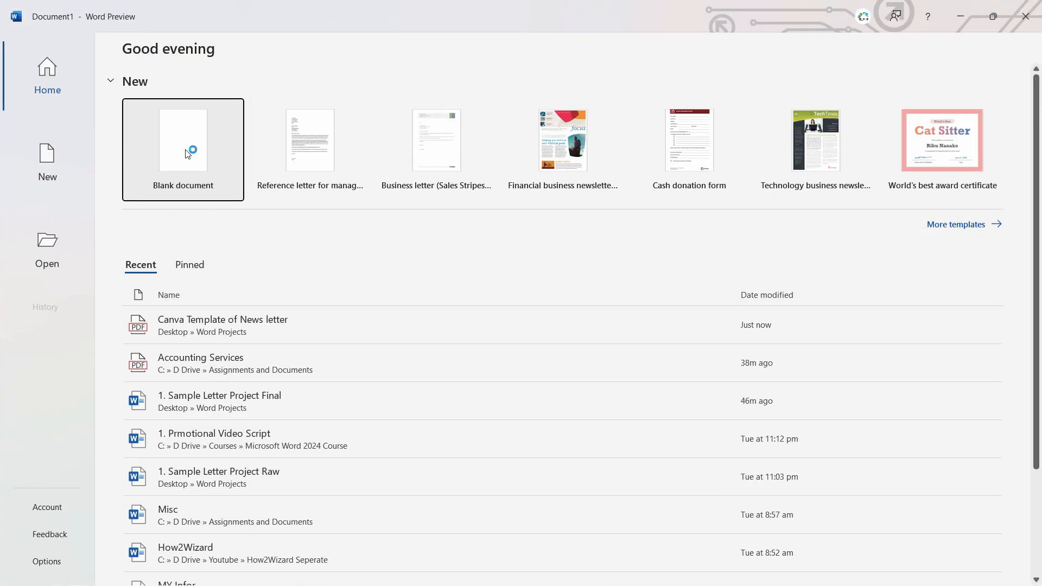
{"action": "left_click", "coordinate": [200, 164]}
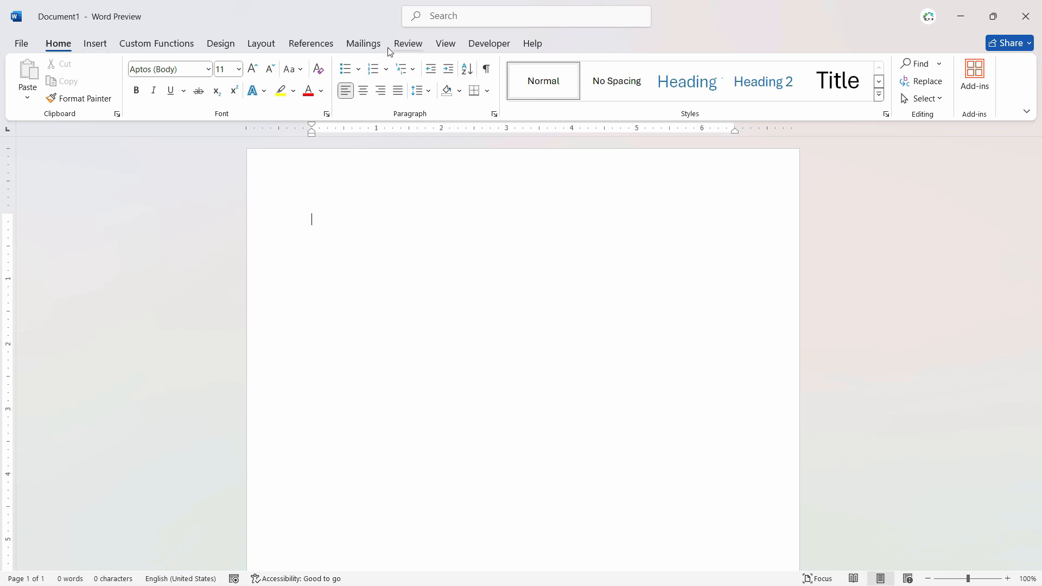
Set the blank document's paper size to Letter 8.5" x 11" and its column layout to the Right preset
{"action": "left_click", "coordinate": [261, 45]}
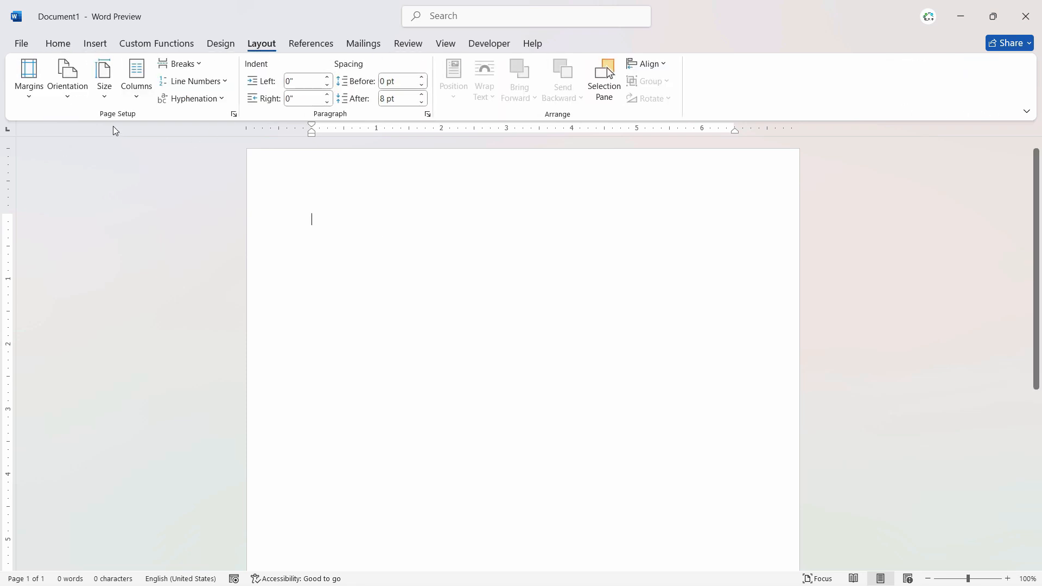
{"action": "left_click", "coordinate": [101, 95]}
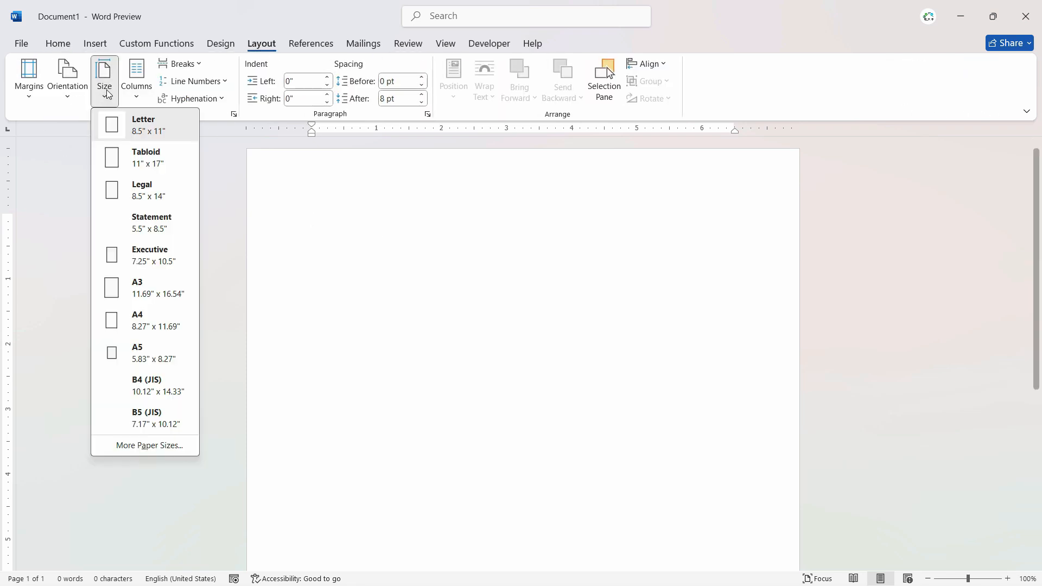
{"action": "left_click", "coordinate": [151, 135]}
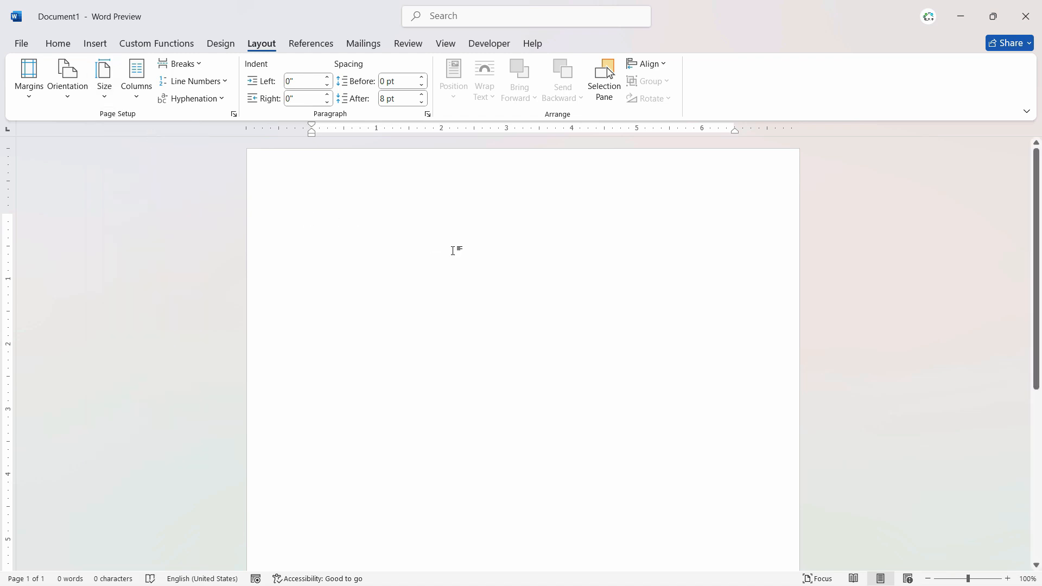
{"action": "scroll", "coordinate": [454, 249], "scroll_direction": "down", "scroll_amount": 2}
{"action": "scroll", "coordinate": [182, 206], "scroll_direction": "up", "scroll_amount": 1}
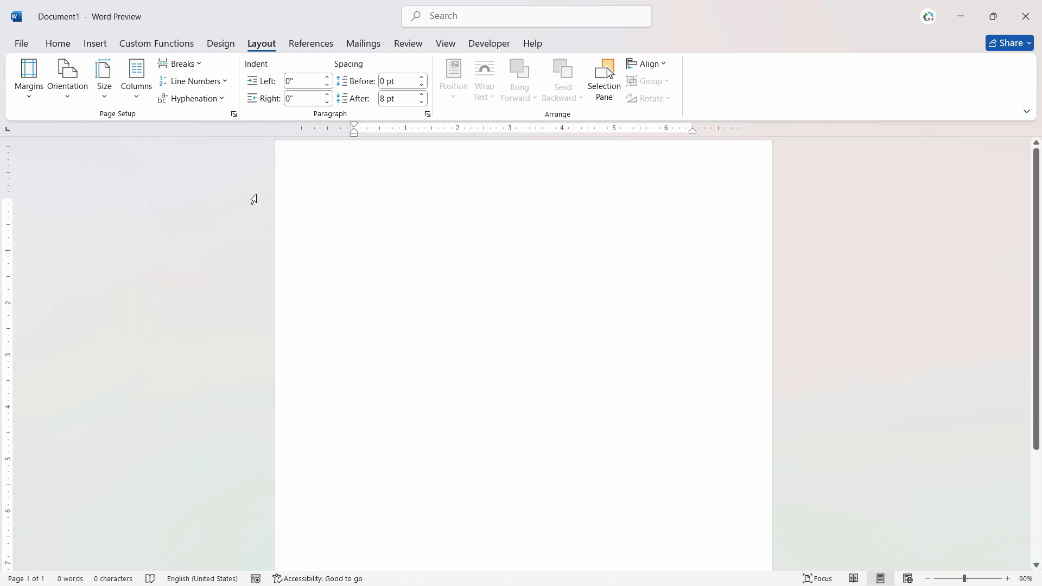
{"action": "left_click", "coordinate": [136, 96]}
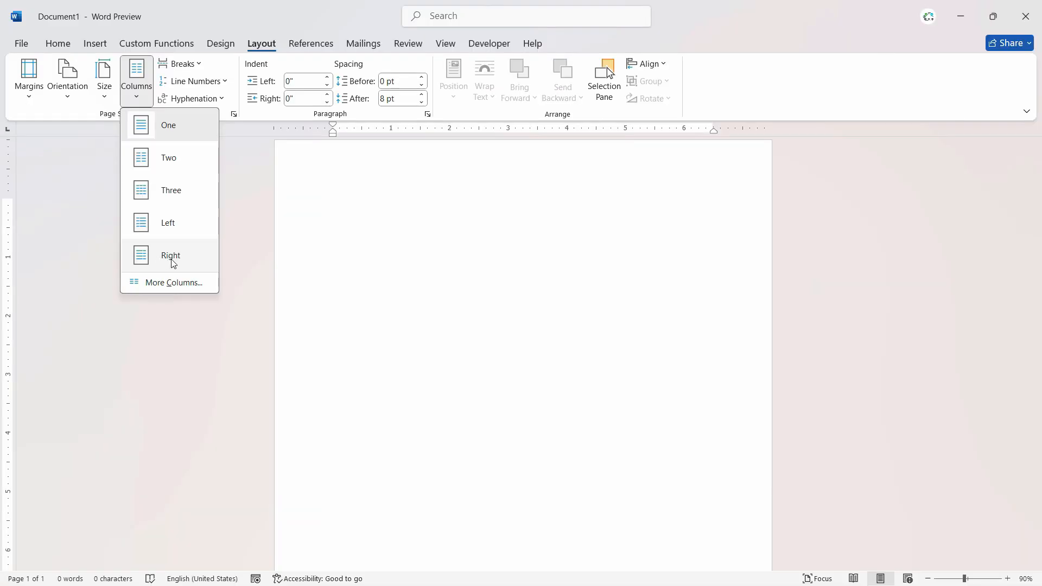
{"action": "left_click", "coordinate": [171, 257]}
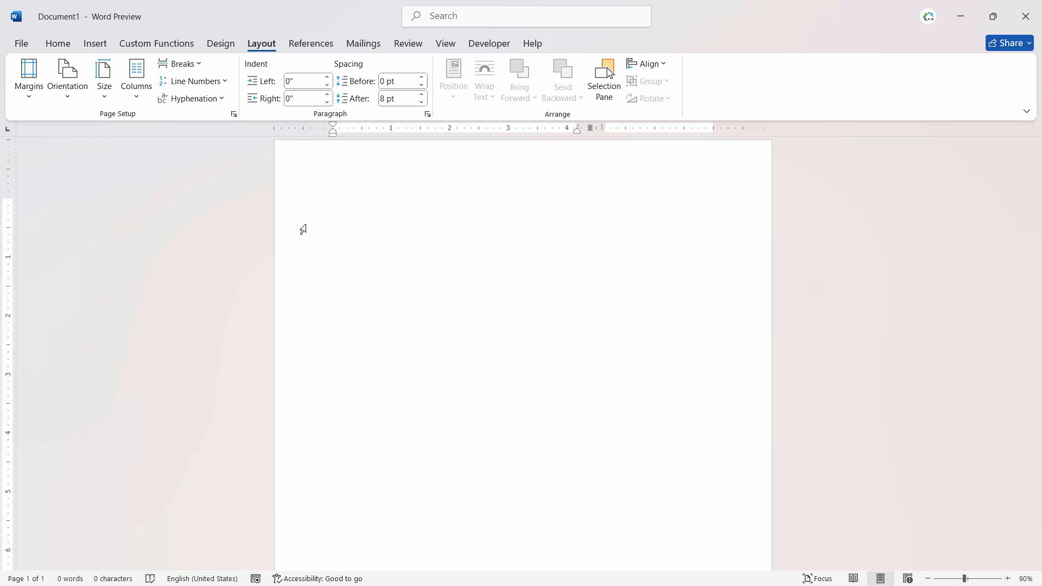
Fill the columns with placeholder text generated by =lorem(50) and review how it flows across the pages
{"action": "type", "text": "=lorem("}
{"action": "scroll", "coordinate": [303, 229], "scroll_direction": "up", "scroll_amount": 5}
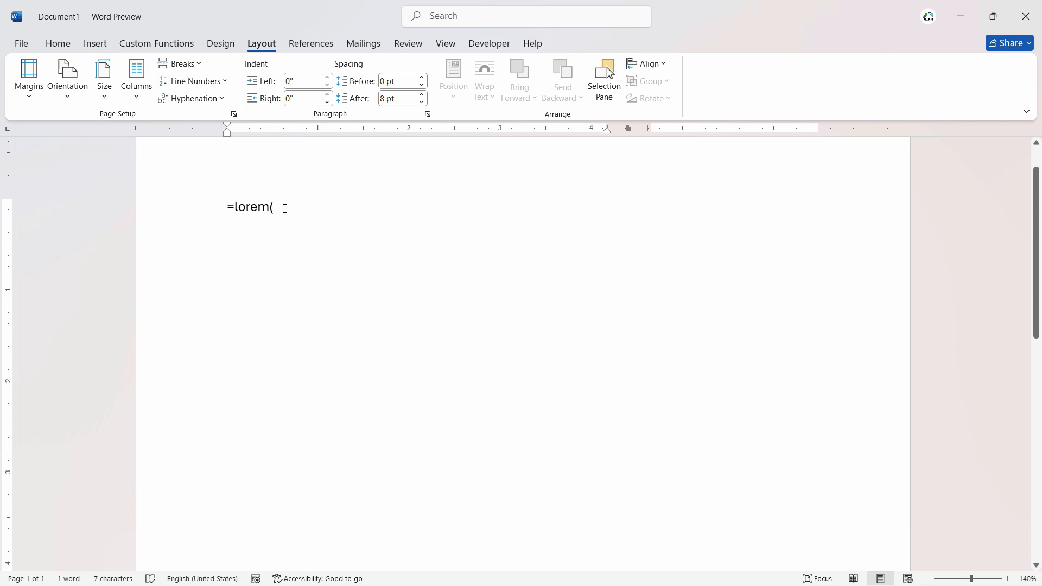
{"action": "type", "text": "50"}
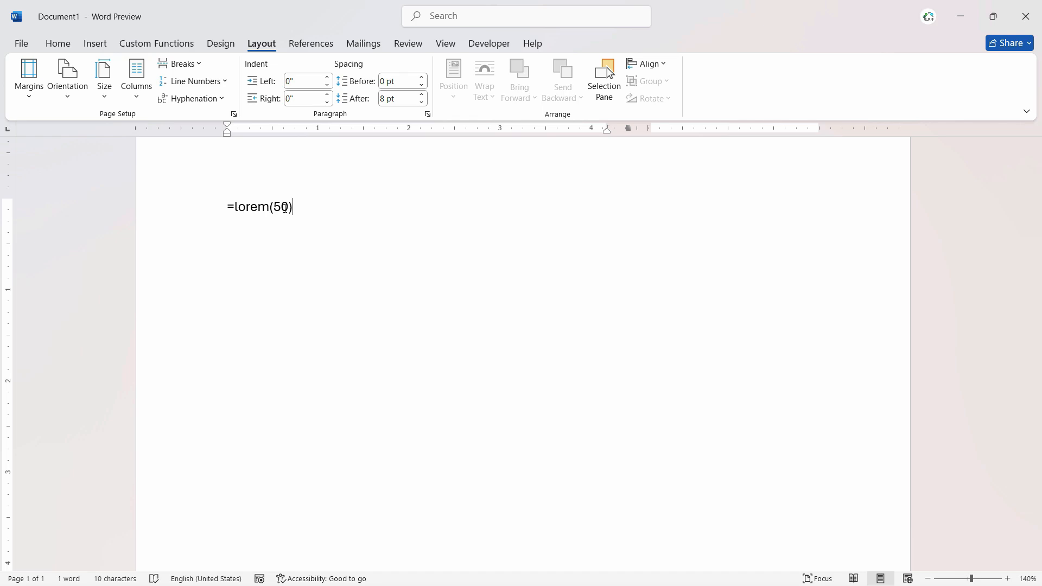
{"action": "key", "text": "Return"}
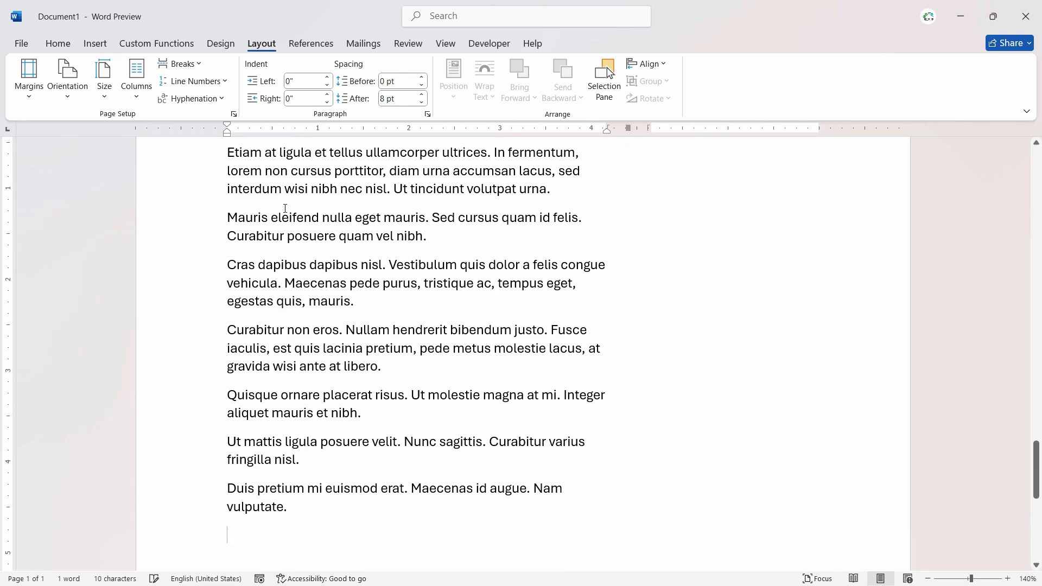
{"action": "scroll", "coordinate": [326, 258], "scroll_direction": "up", "scroll_amount": 2}
{"action": "scroll", "coordinate": [327, 258], "scroll_direction": "down", "scroll_amount": 8}
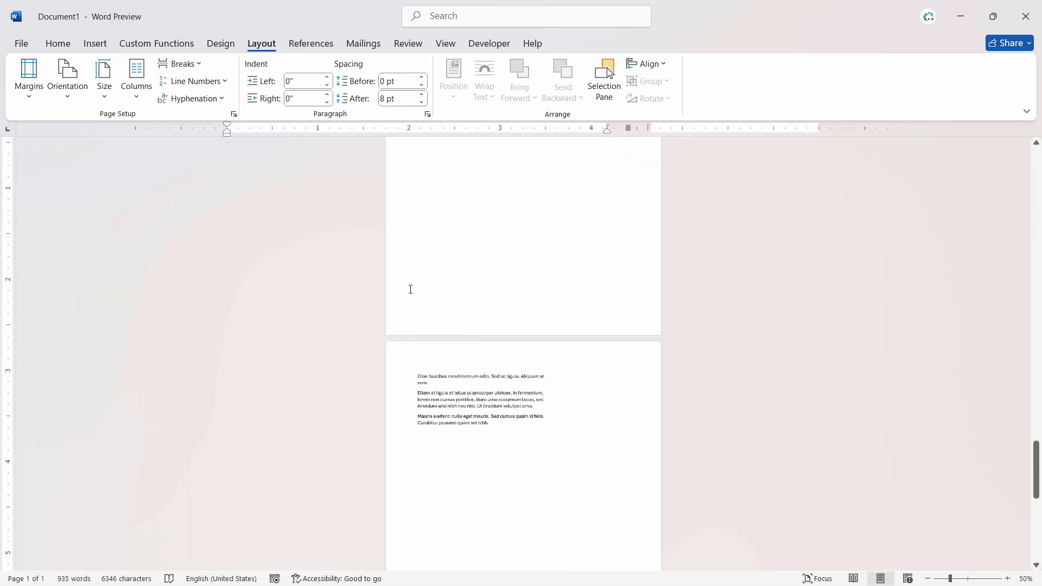
{"action": "scroll", "coordinate": [446, 339], "scroll_direction": "up", "scroll_amount": 4}
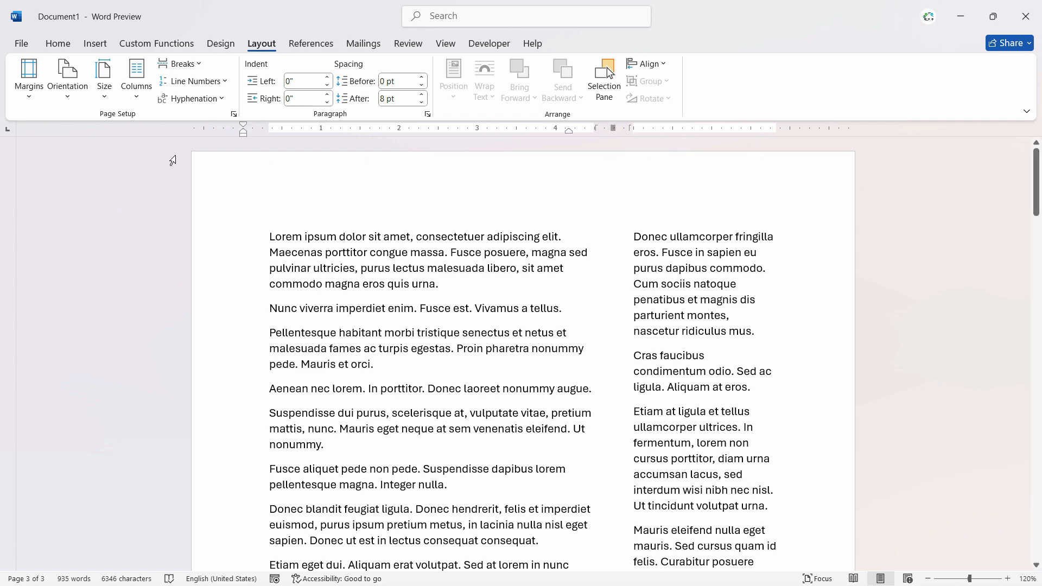
Try the Three column layout on the placeholder text and return to the Right preset
{"action": "left_click", "coordinate": [140, 96]}
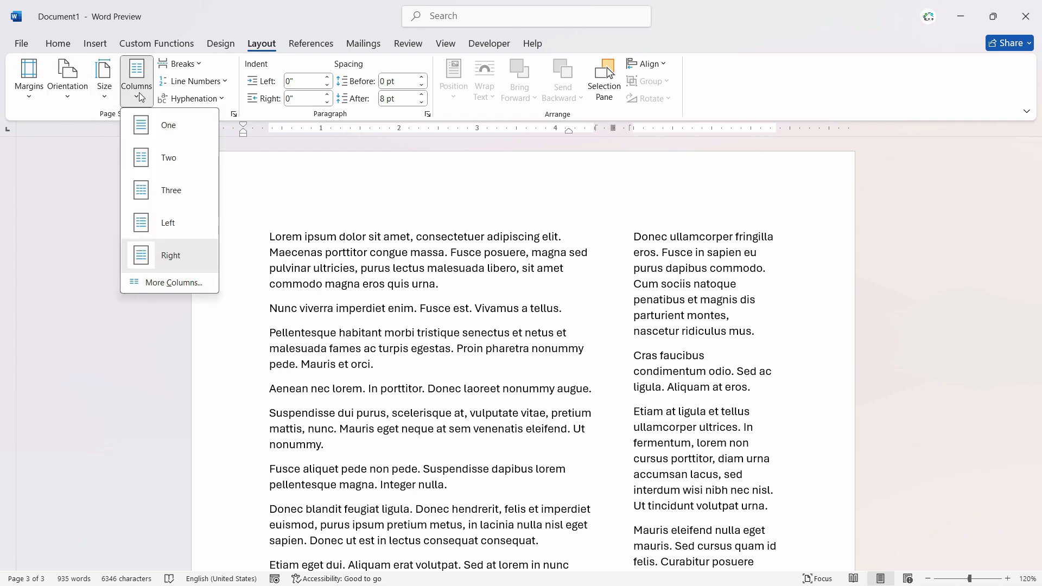
{"action": "left_click", "coordinate": [152, 201]}
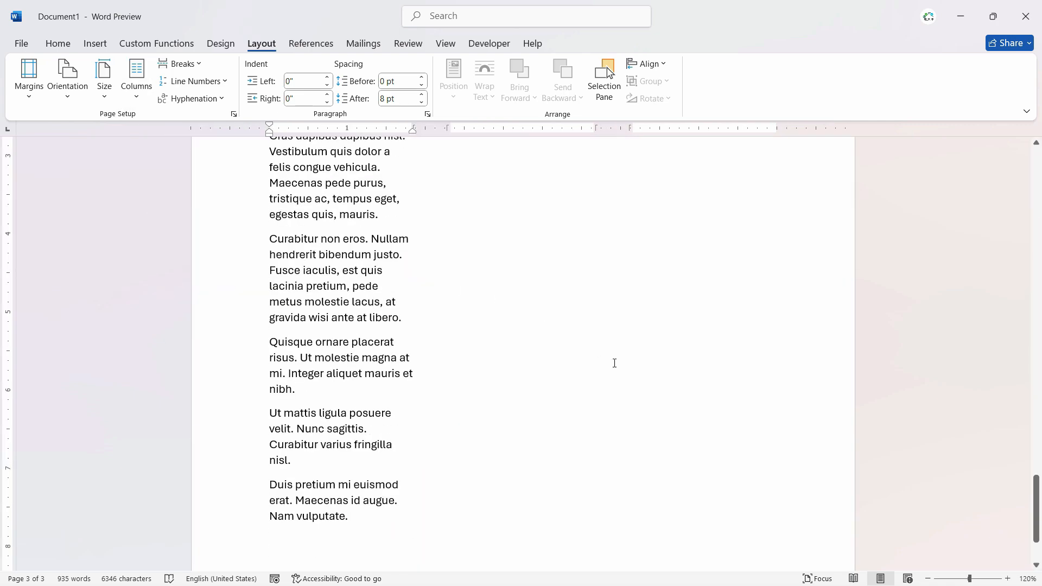
{"action": "scroll", "coordinate": [618, 346], "scroll_direction": "up", "scroll_amount": 5}
{"action": "left_click", "coordinate": [136, 92]}
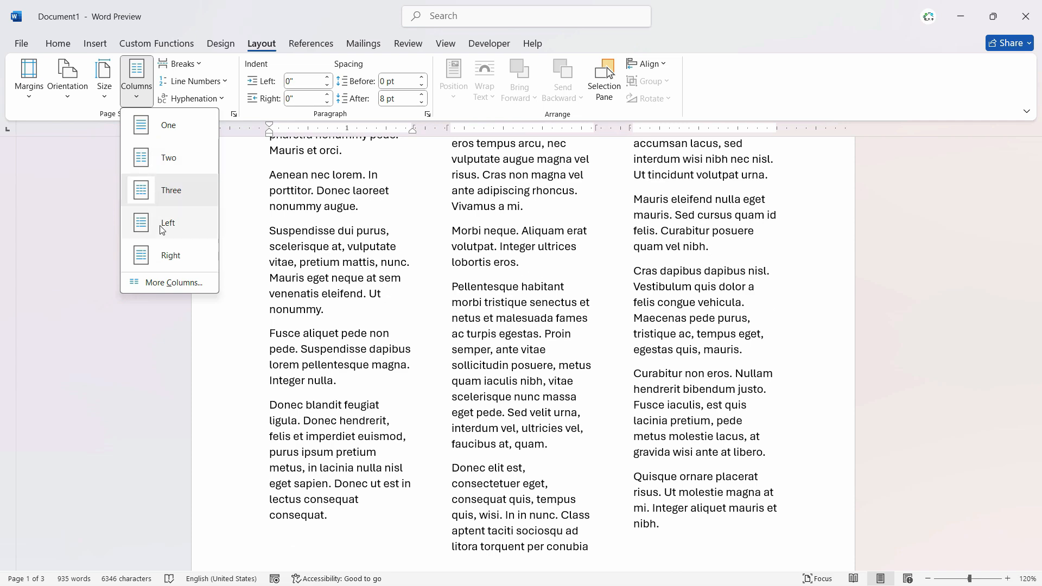
{"action": "left_click", "coordinate": [165, 260]}
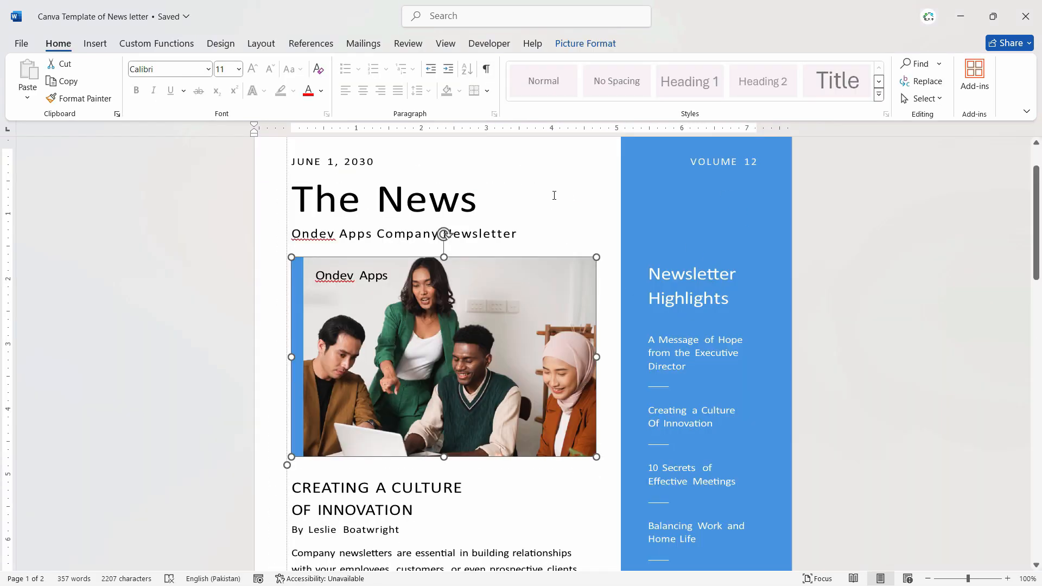
In the "Canva Template of News letter" document, try moving the blue Newsletter Highlights sidebar and undo the change
{"action": "scroll", "coordinate": [554, 195], "scroll_direction": "down", "scroll_amount": 4}
{"action": "scroll", "coordinate": [617, 281], "scroll_direction": "up", "scroll_amount": 5}
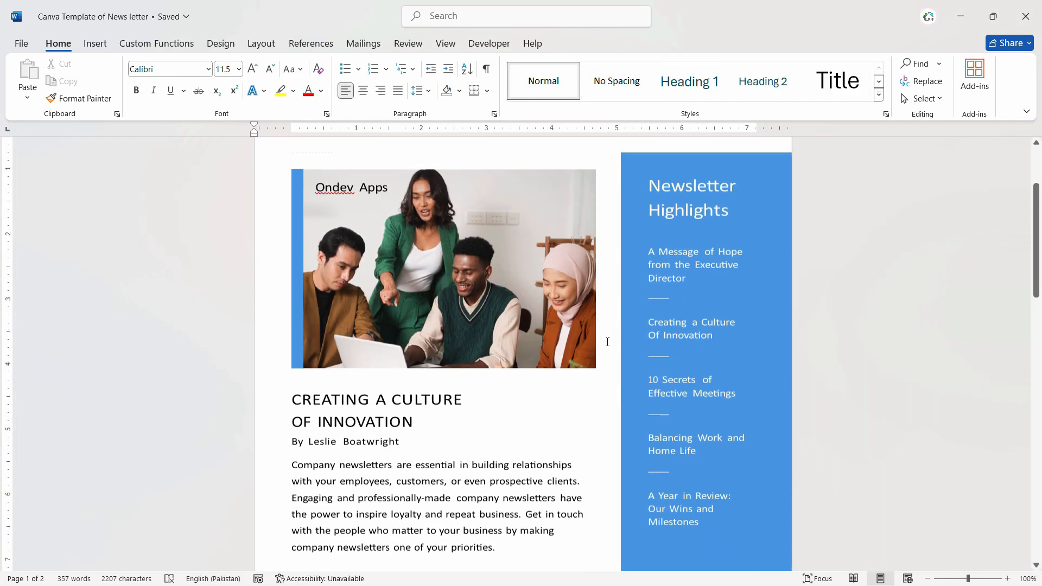
{"action": "left_click", "coordinate": [656, 216]}
{"action": "left_click", "coordinate": [667, 220]}
{"action": "left_click_drag", "start_coordinate": [666, 221], "coordinate": [730, 310]}
{"action": "left_click_drag", "start_coordinate": [761, 271], "coordinate": [669, 215]}
{"action": "left_click", "coordinate": [684, 335]}
{"action": "left_click", "coordinate": [685, 334]}
{"action": "key", "text": "ctrl+z"}
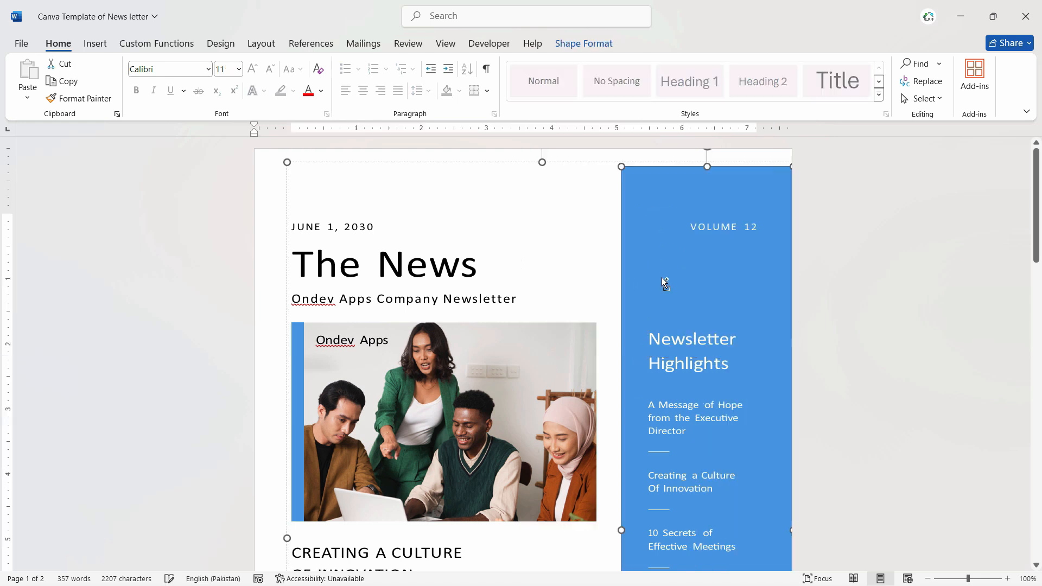
Examine the separate text boxes that make up the "A Message of Hope from the Executive Director" entry in the sidebar
{"action": "left_click", "coordinate": [690, 407]}
{"action": "left_click", "coordinate": [688, 432]}
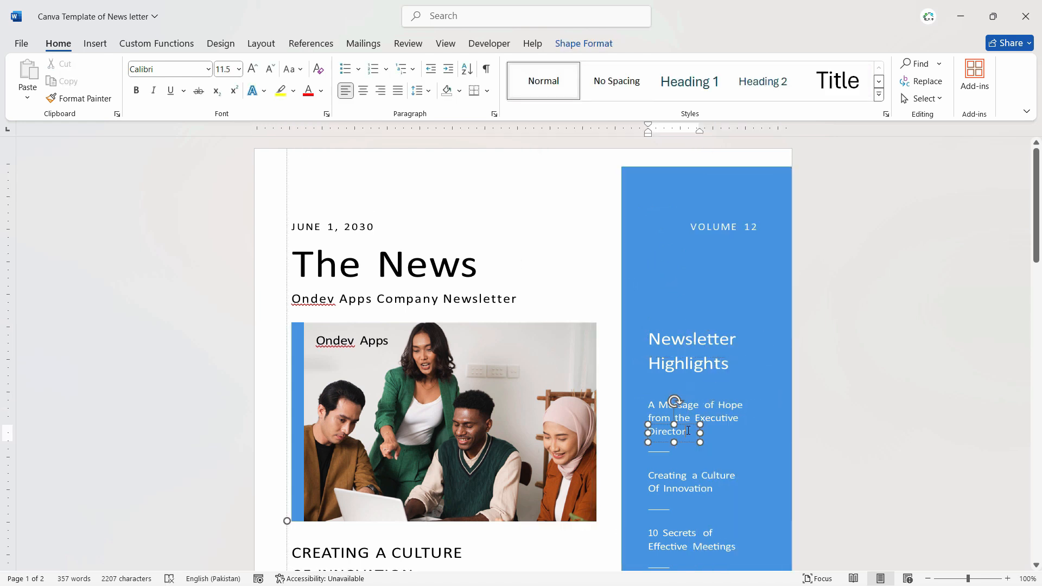
{"action": "left_click", "coordinate": [684, 418]}
{"action": "left_click", "coordinate": [690, 406]}
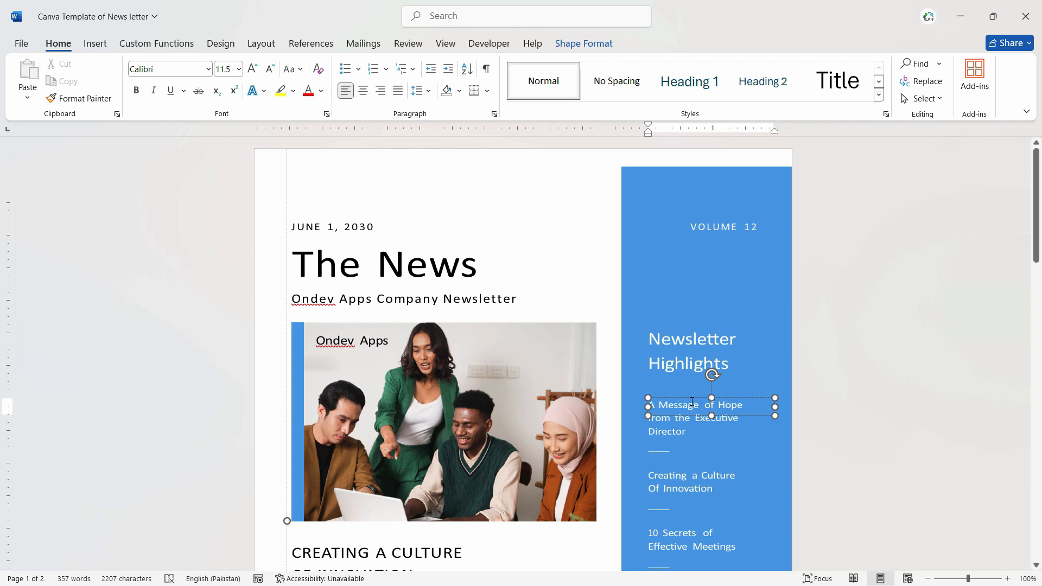
{"action": "left_click", "coordinate": [543, 194]}
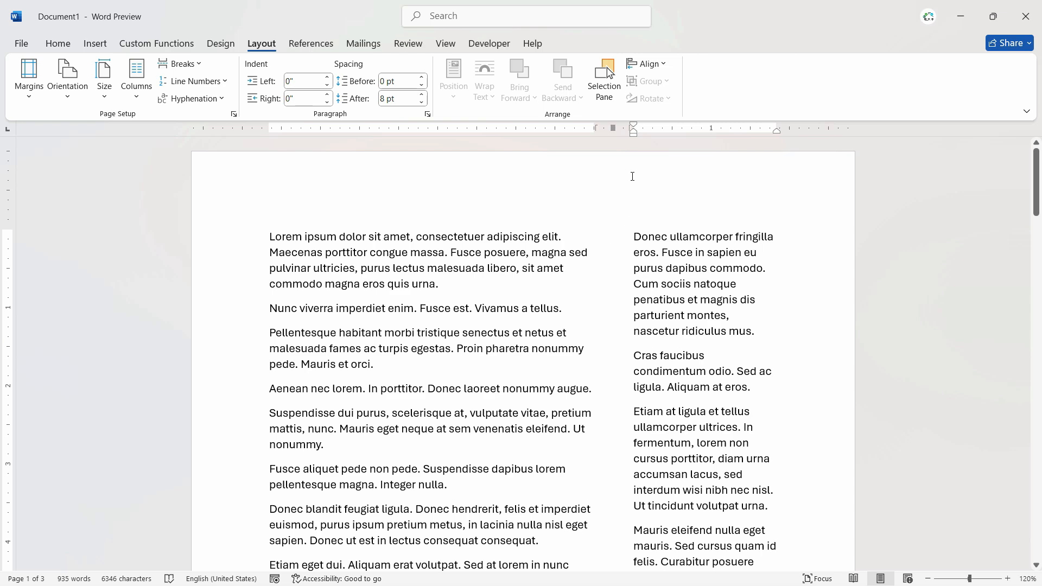
In Document1, draw a rectangle about 5.67" high and 2.98" wide over the narrow column, starting at the page's top edge
{"action": "left_click", "coordinate": [95, 43]}
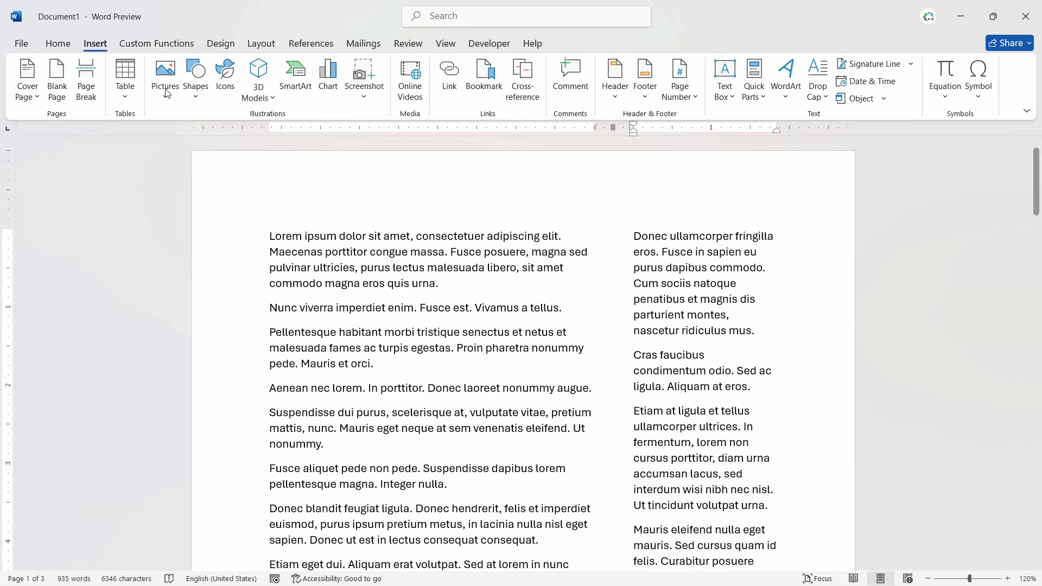
{"action": "left_click", "coordinate": [194, 87]}
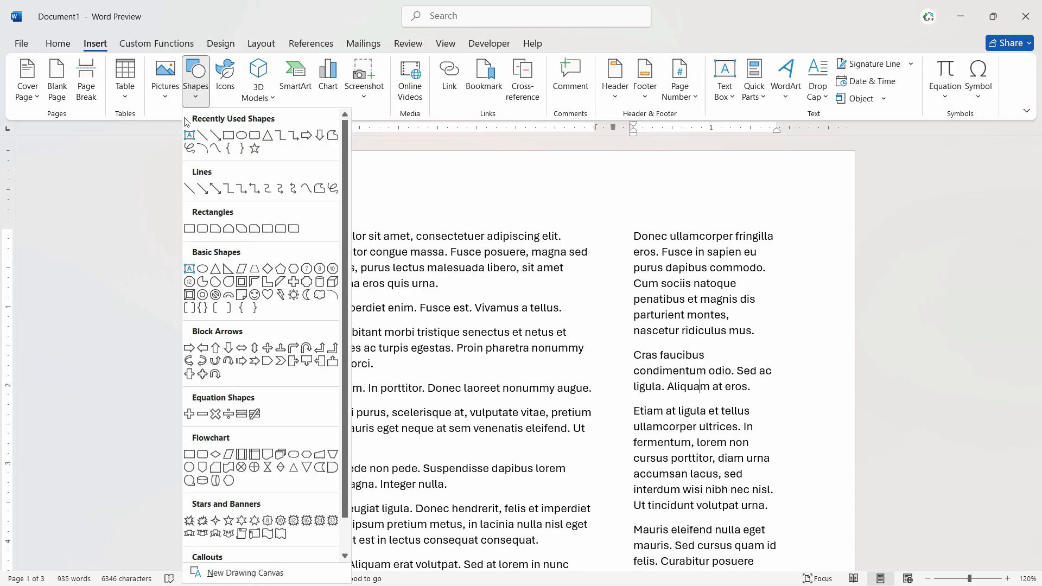
{"action": "left_click", "coordinate": [234, 139]}
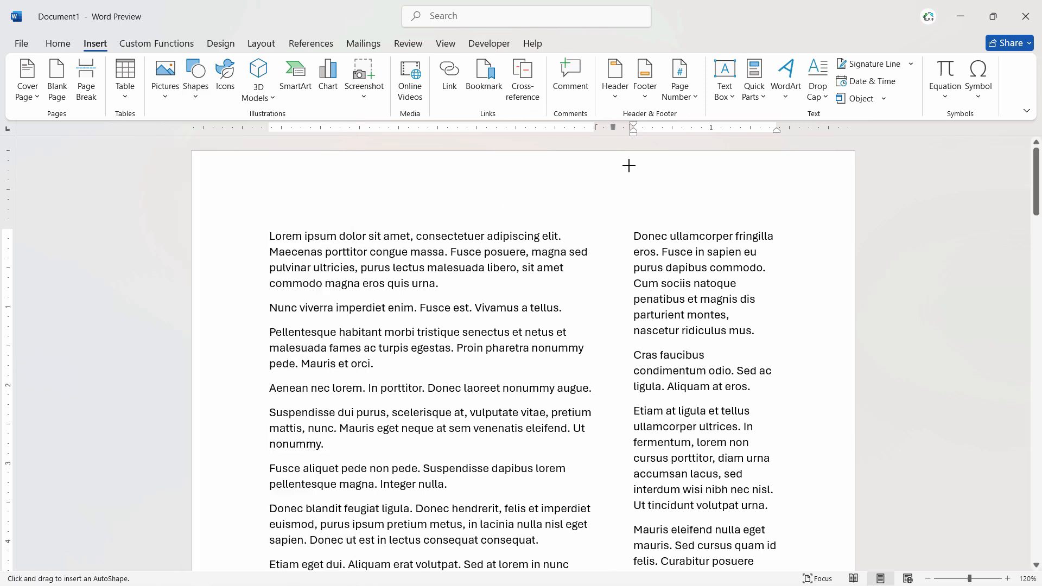
{"action": "left_click_drag", "start_coordinate": [620, 152], "coordinate": [852, 573]}
Extend the rectangle over the full height of the first page, to about 10.96"
{"action": "scroll", "coordinate": [750, 174], "scroll_direction": "down", "scroll_amount": 8}
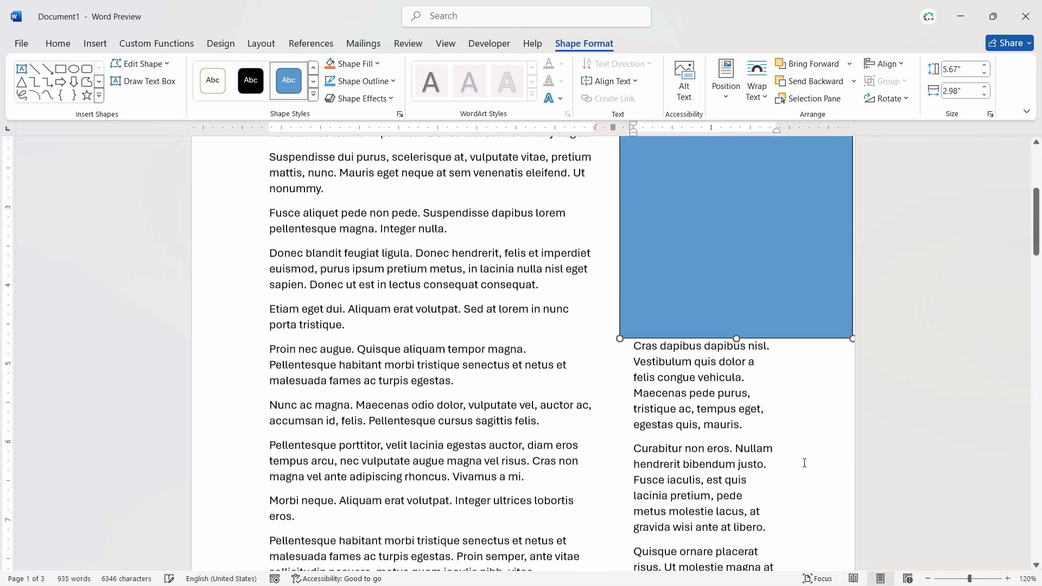
{"action": "left_click_drag", "start_coordinate": [750, 174], "coordinate": [740, 435]}
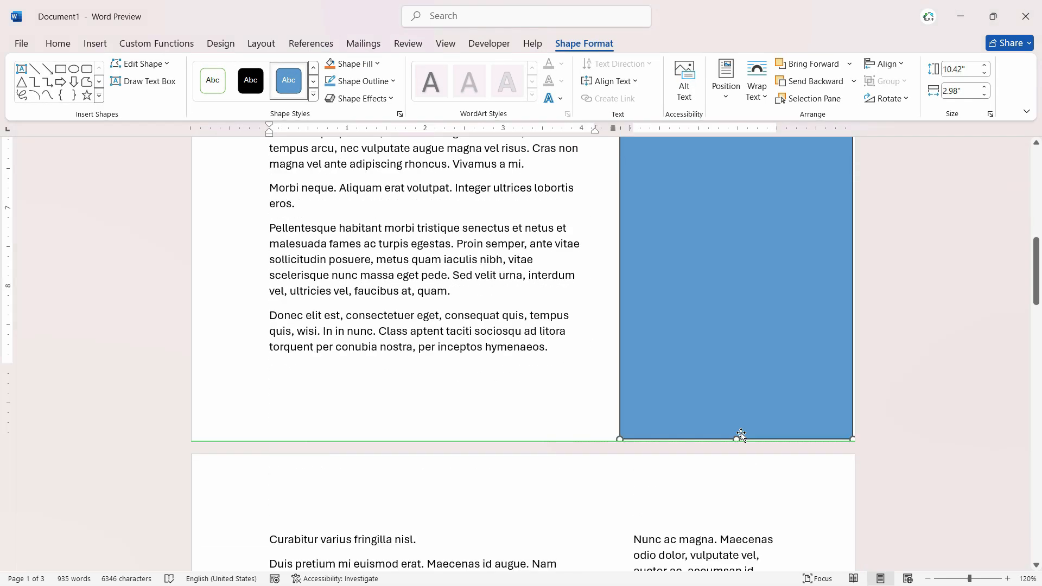
{"action": "scroll", "coordinate": [658, 165], "scroll_direction": "up", "scroll_amount": 11}
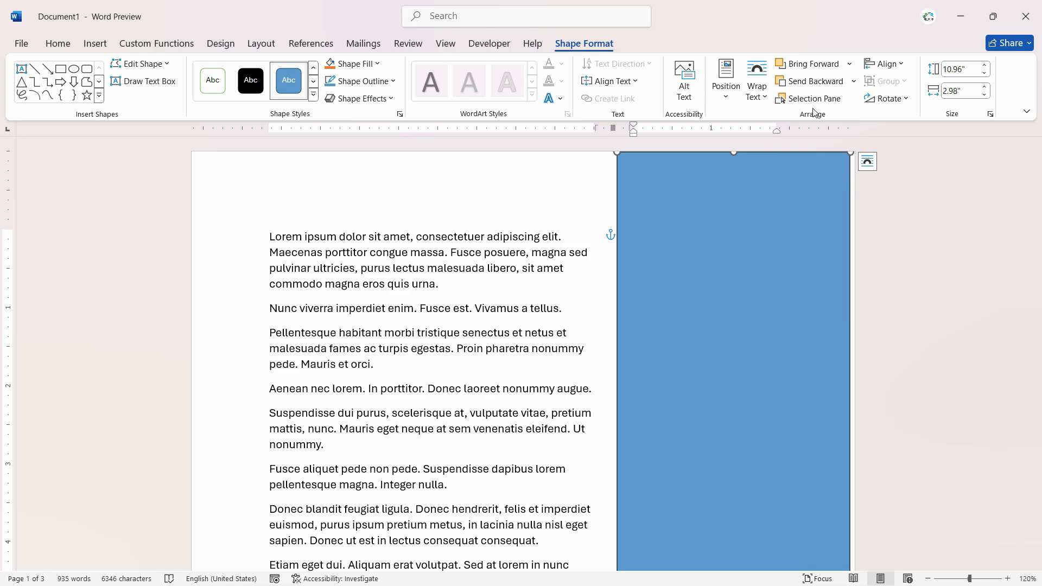
Place the rectangle over the narrow column behind the text and remove its outline
{"action": "left_click", "coordinate": [757, 87]}
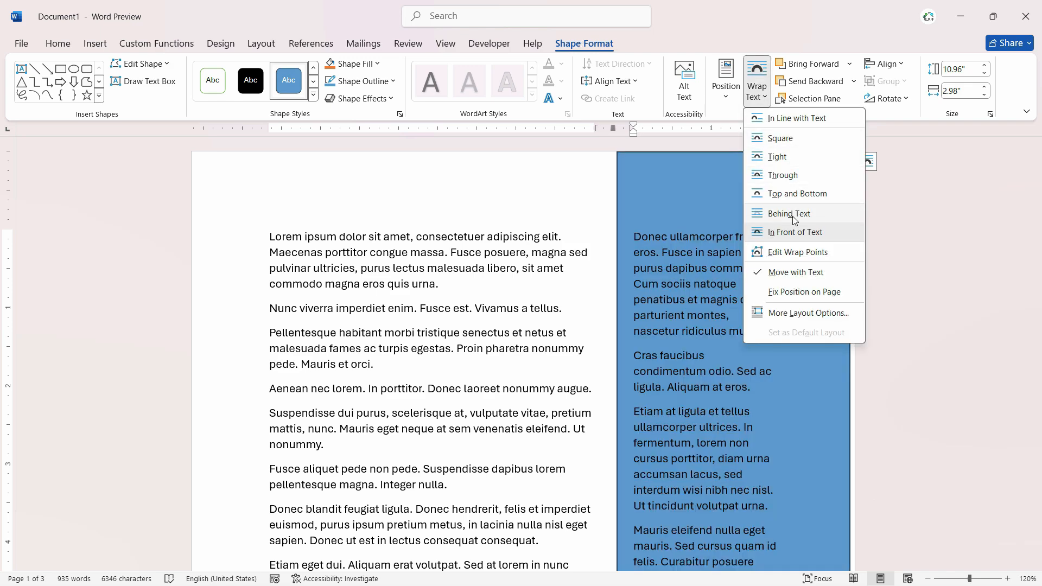
{"action": "left_click", "coordinate": [793, 214]}
{"action": "left_click", "coordinate": [360, 81]}
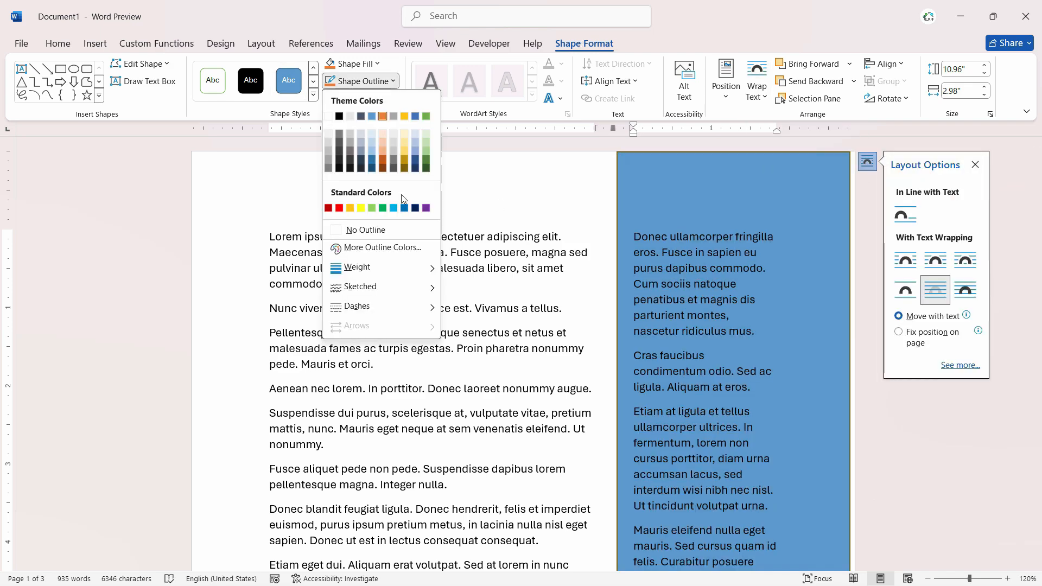
{"action": "left_click", "coordinate": [350, 229]}
Fill the sidebar rectangle with the orange theme color
{"action": "left_click", "coordinate": [379, 64]}
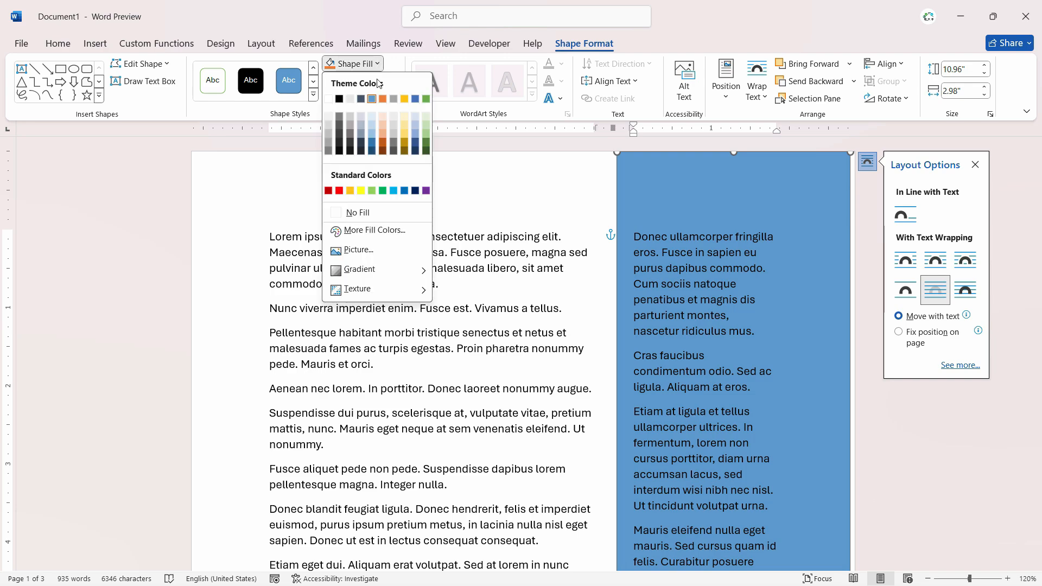
{"action": "left_click", "coordinate": [388, 101]}
{"action": "key", "text": "Escape"}
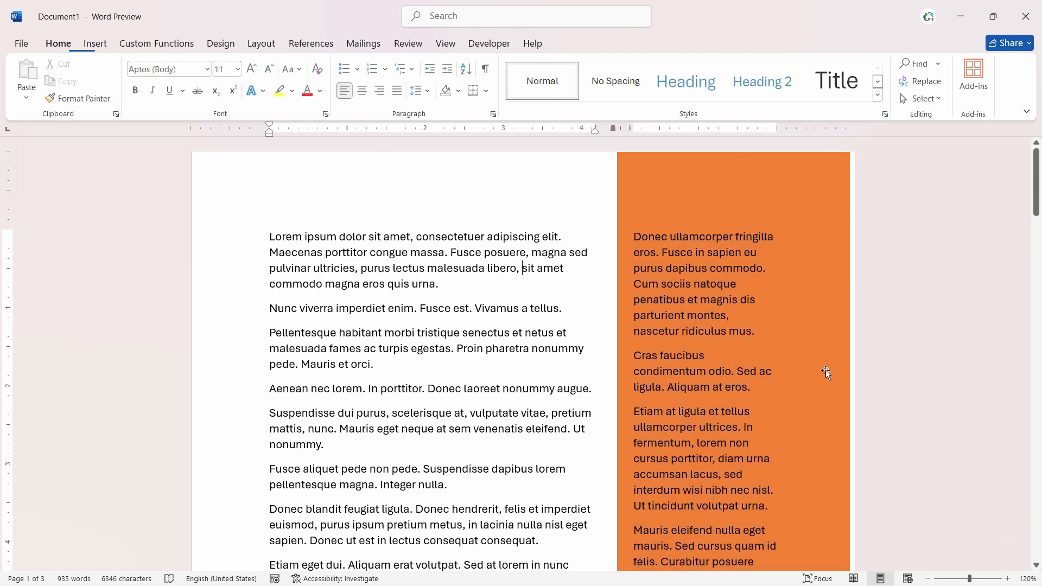
{"action": "scroll", "coordinate": [789, 365], "scroll_direction": "down", "scroll_amount": 3, "text": "ctrl"}
{"action": "scroll", "coordinate": [727, 375], "scroll_direction": "down", "scroll_amount": 3}
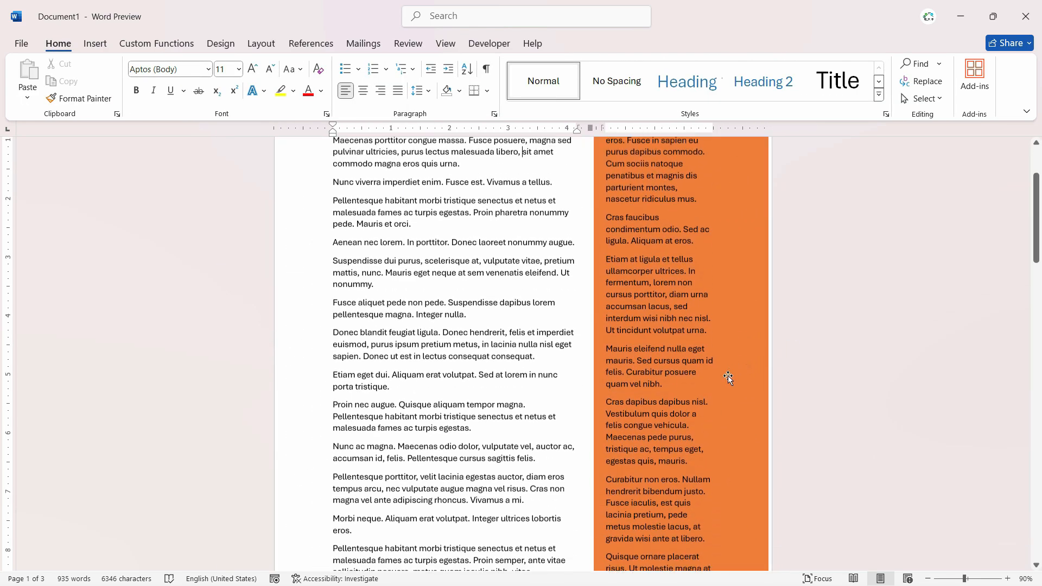
{"action": "scroll", "coordinate": [713, 366], "scroll_direction": "up", "scroll_amount": 3}
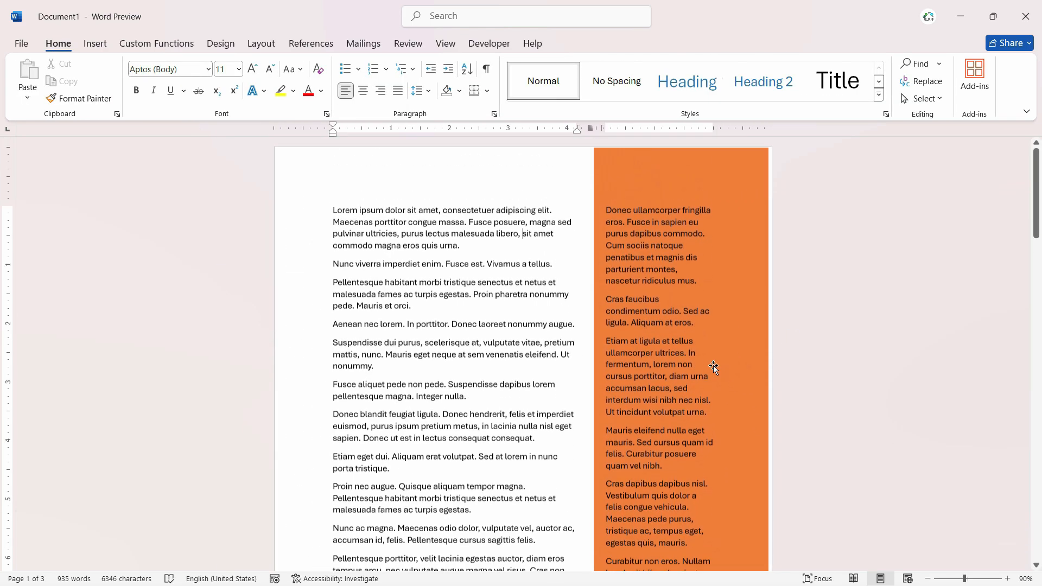
Undo the formatting changes on the sidebar rectangle and delete the rectangle from the page
{"action": "left_click", "coordinate": [692, 158]}
{"action": "key", "text": "ctrl+z"}
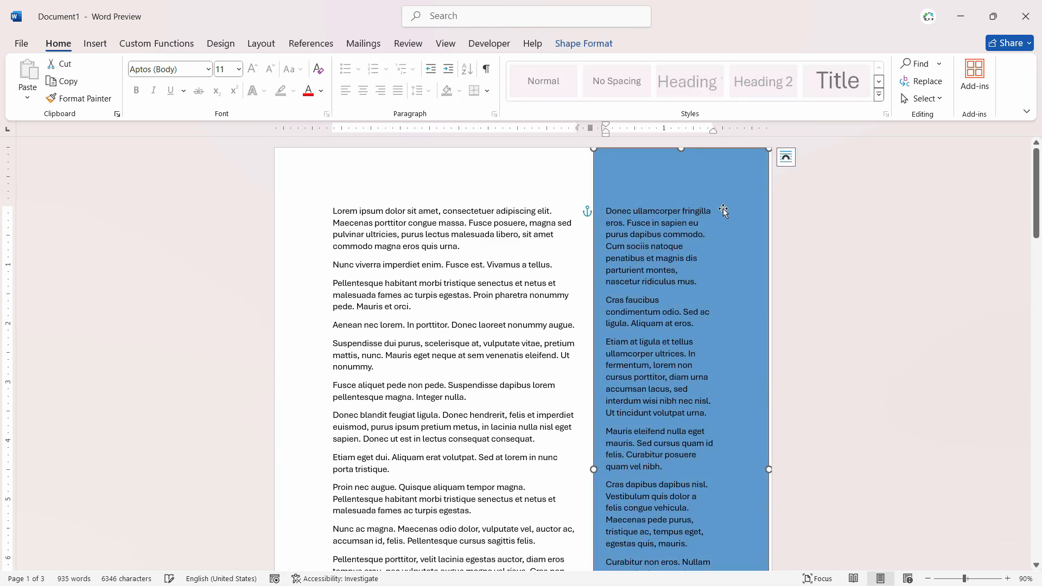
{"action": "key", "text": "Delete"}
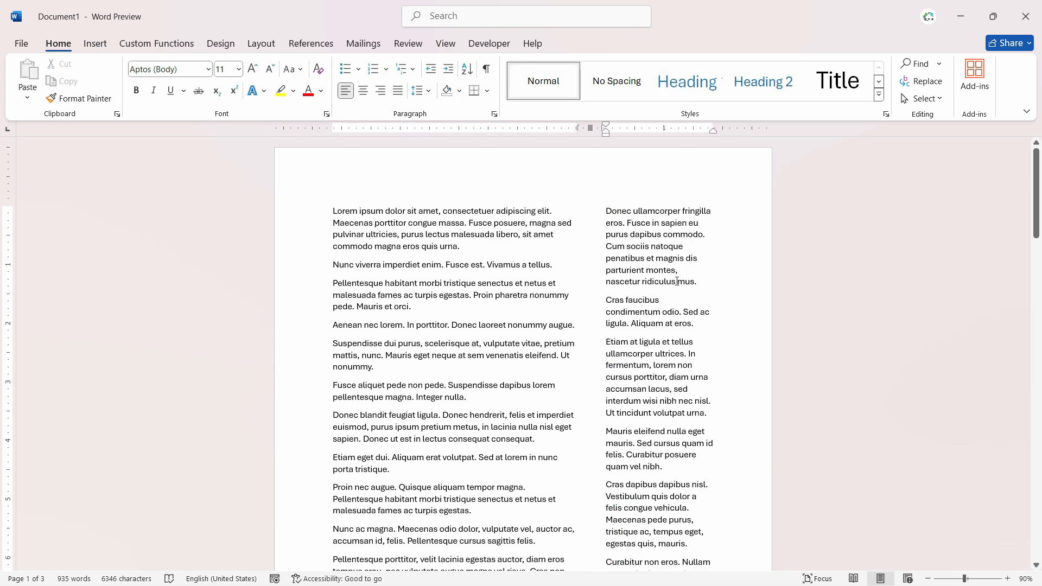
Set the whole document back to a single column and delete all of its text
{"action": "scroll", "coordinate": [527, 323], "scroll_direction": "up", "scroll_amount": 3, "text": "ctrl"}
{"action": "key", "text": "ctrl+a"}
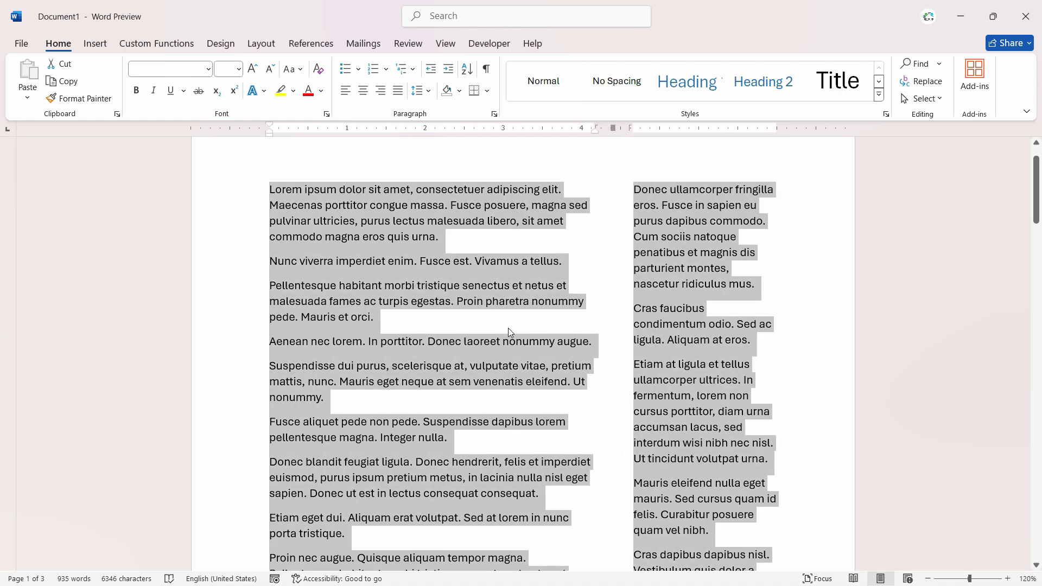
{"action": "scroll", "coordinate": [506, 326], "scroll_direction": "up", "scroll_amount": 1}
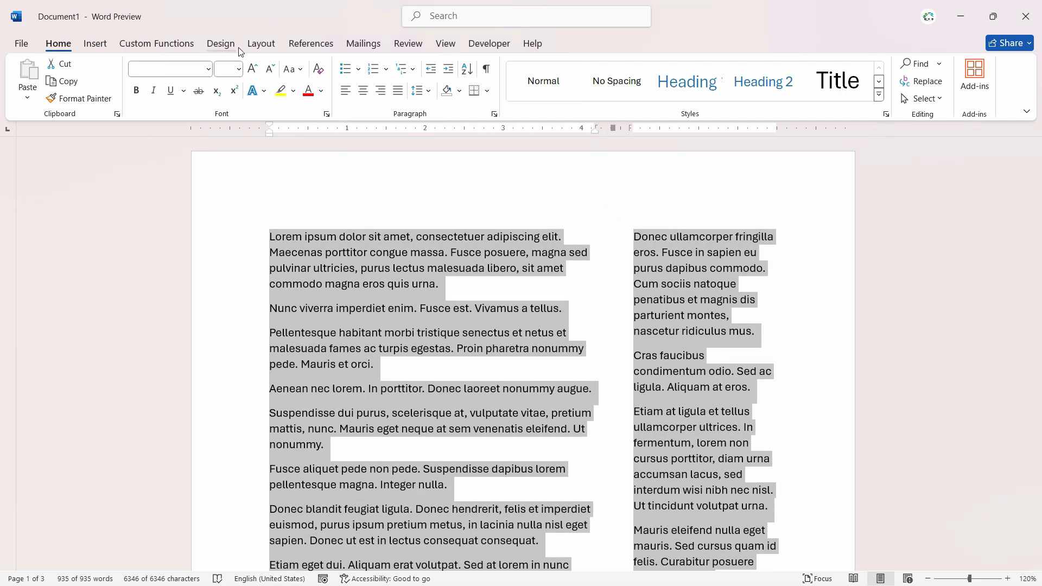
{"action": "left_click", "coordinate": [270, 47]}
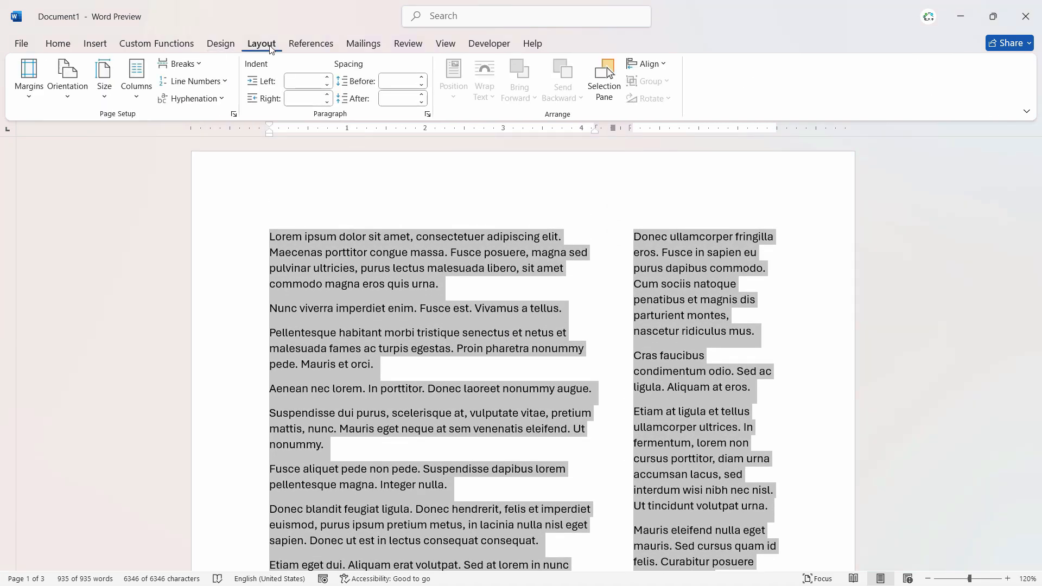
{"action": "left_click", "coordinate": [136, 81]}
{"action": "left_click", "coordinate": [155, 129]}
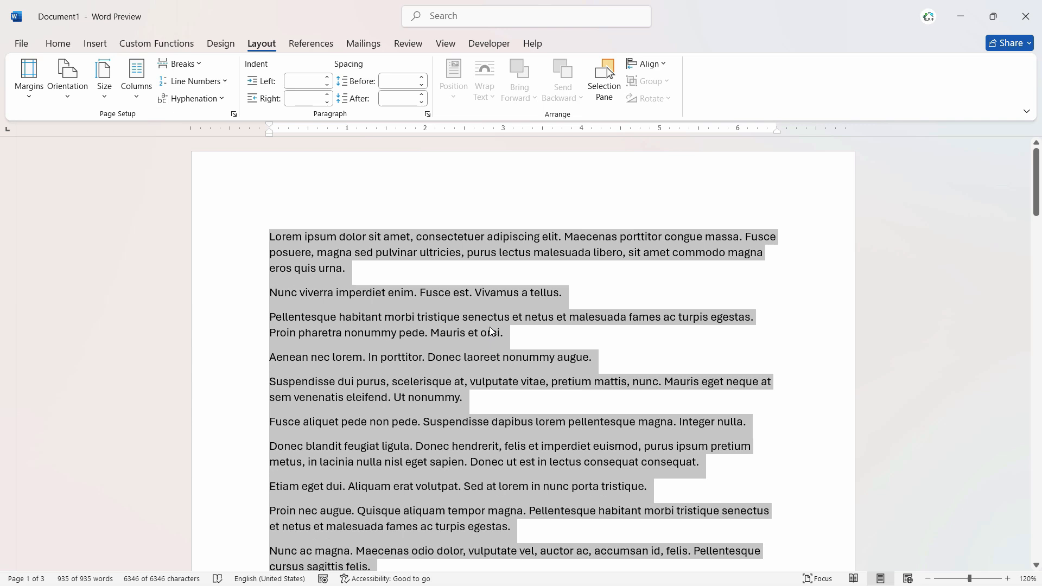
{"action": "key", "text": "Delete"}
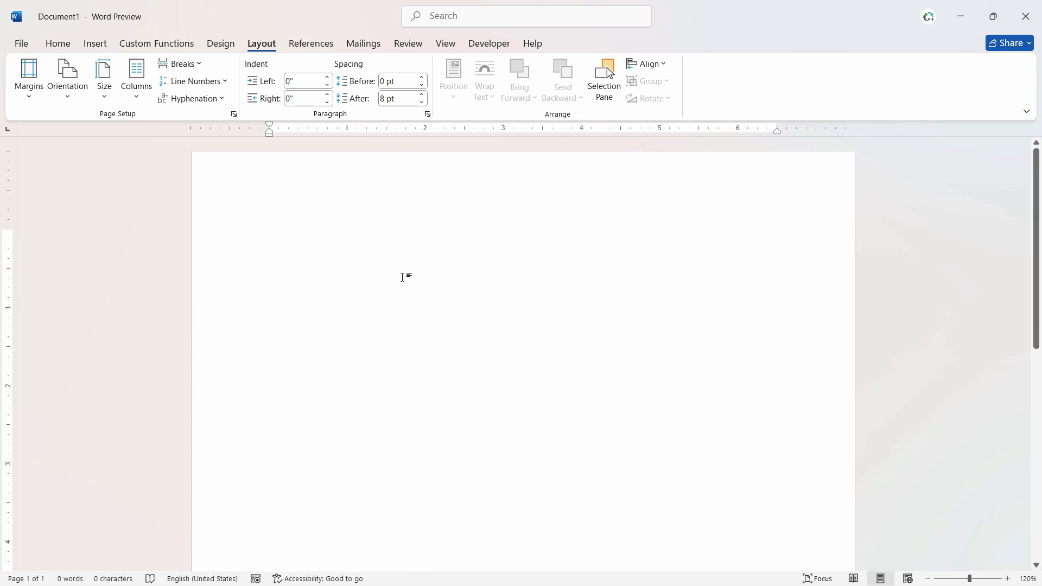
Generate 50 paragraphs of placeholder text in the empty document with =lorem(50)
{"action": "left_click", "coordinate": [252, 203]}
{"action": "type", "text": "=lorem(5"}
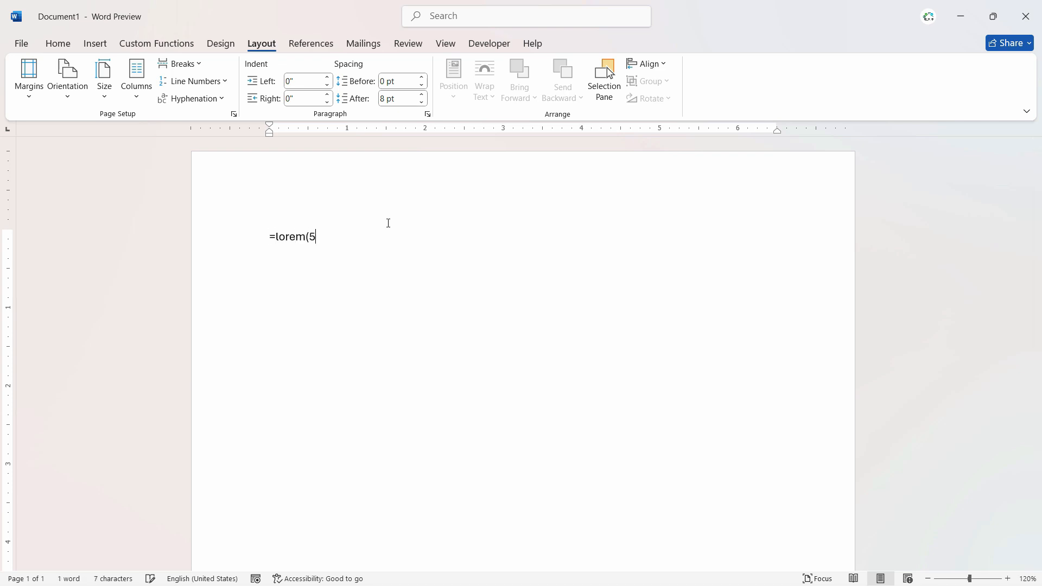
{"action": "type", "text": "0)"}
{"action": "key", "text": "Return"}
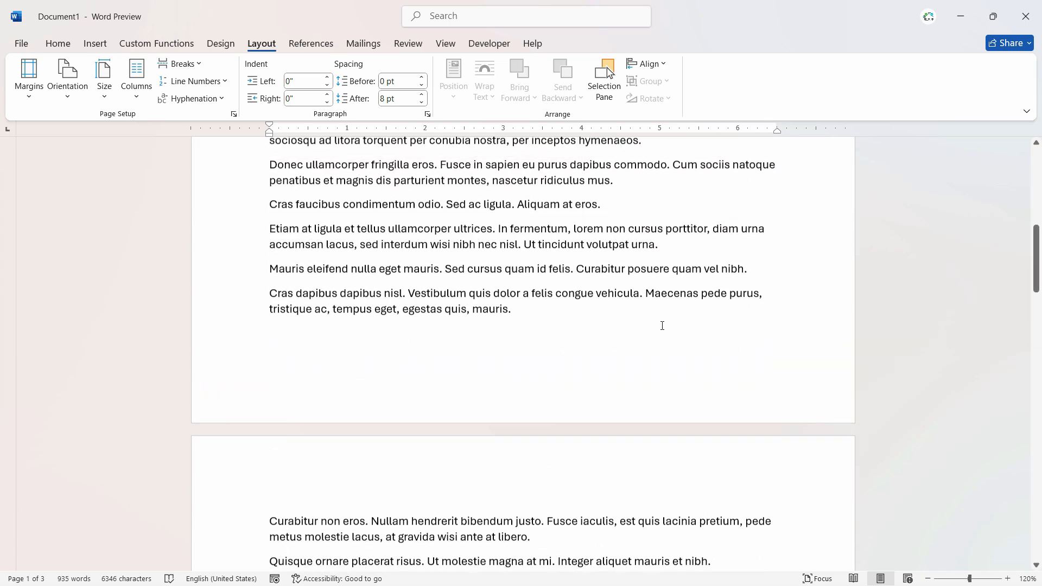
{"action": "left_click_drag", "start_coordinate": [1038, 279], "coordinate": [1037, 174]}
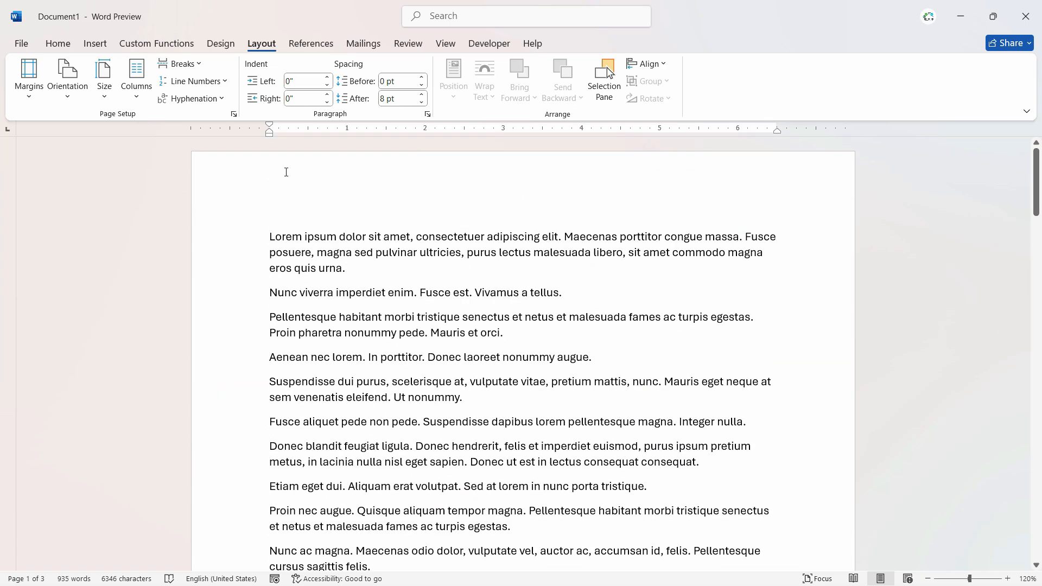
Apply the Narrow page margins of 0.5" on all sides
{"action": "left_click", "coordinate": [233, 239]}
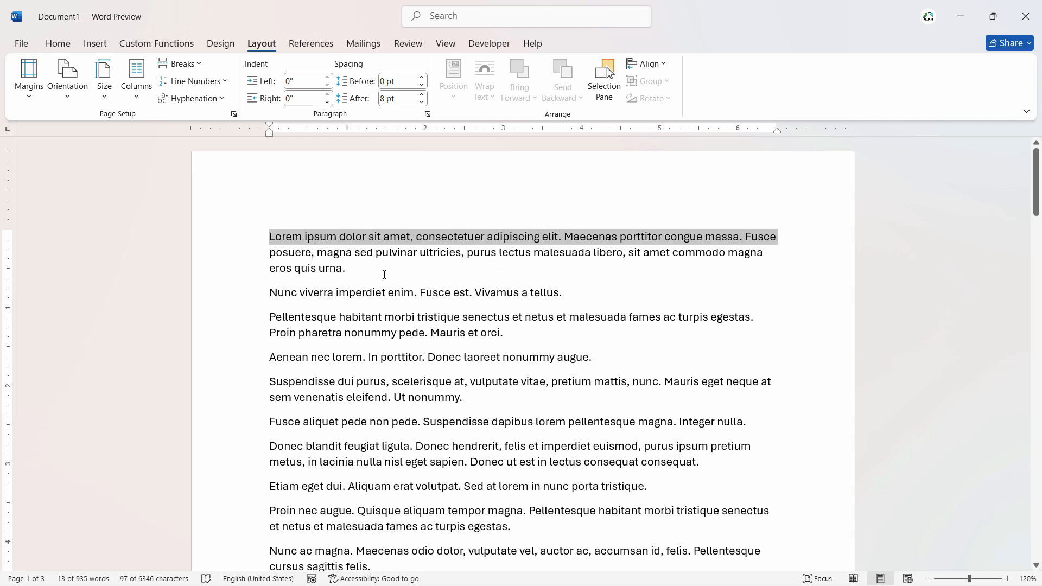
{"action": "left_click", "coordinate": [346, 268]}
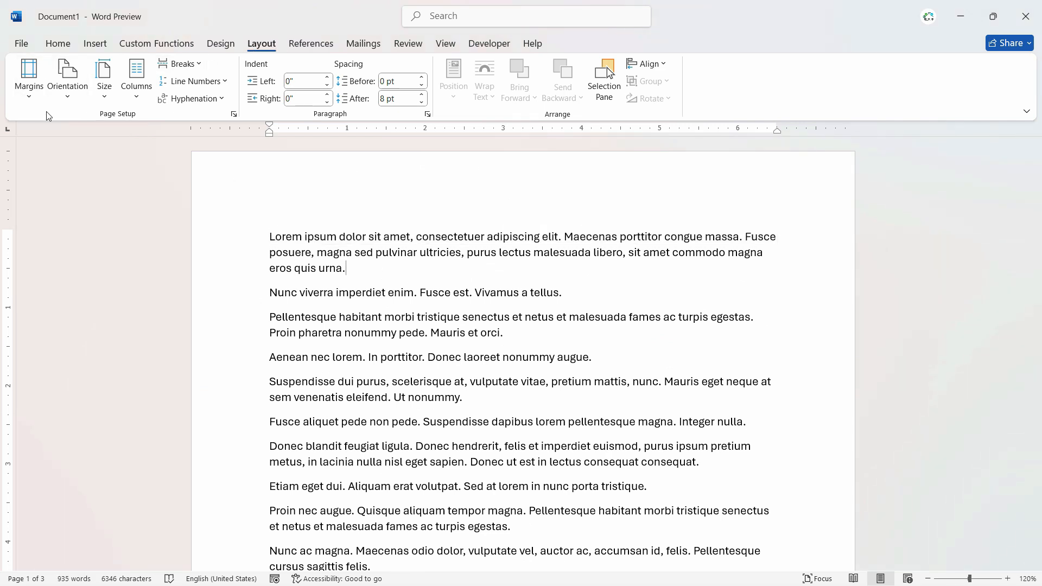
{"action": "left_click", "coordinate": [30, 101]}
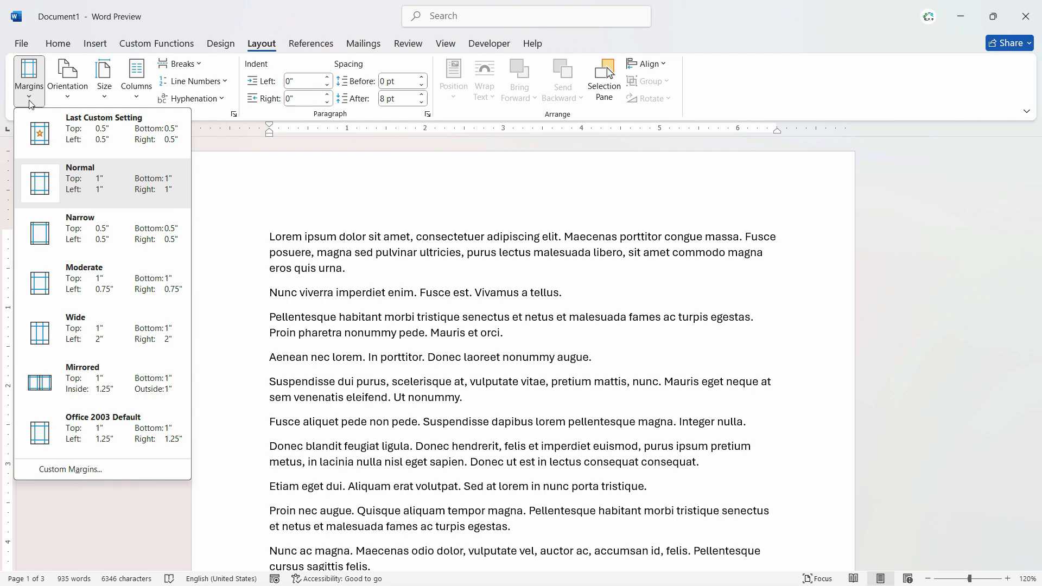
{"action": "left_click", "coordinate": [49, 239]}
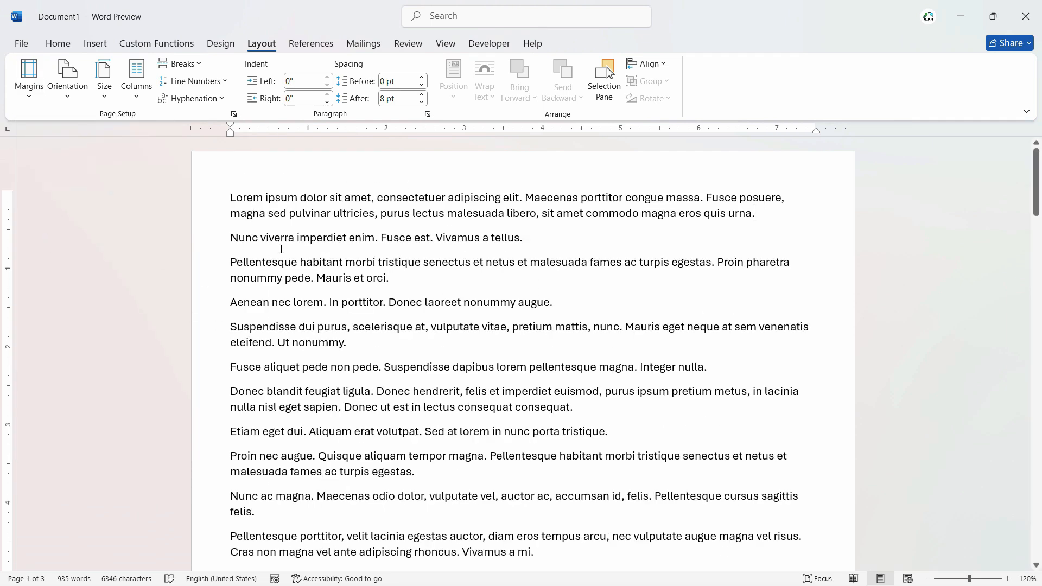
Clear all the placeholder text and set a custom right margin of 3.3" for the whole document
{"action": "key", "text": "ctrl+a"}
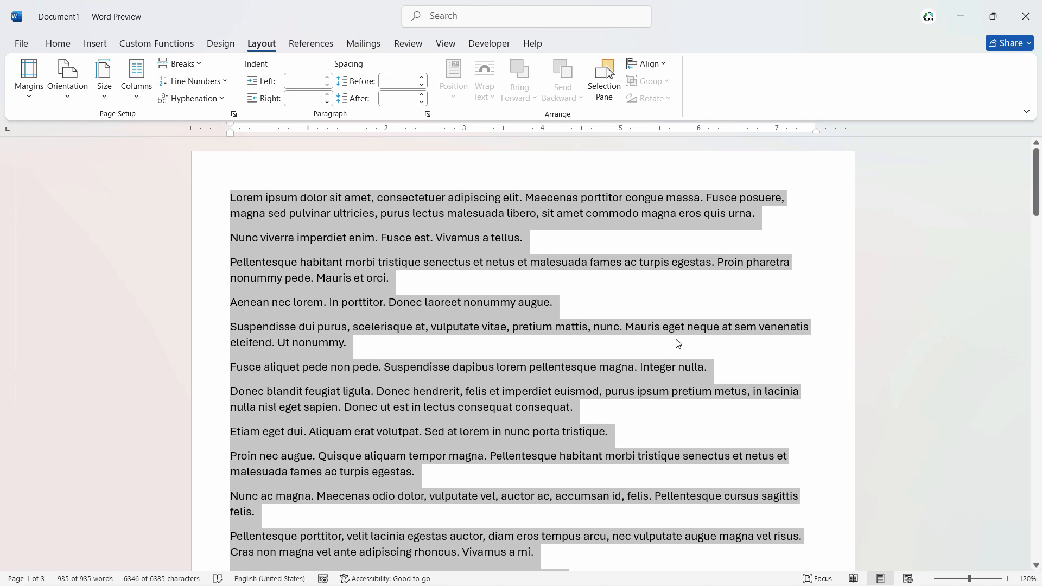
{"action": "key", "text": "Delete"}
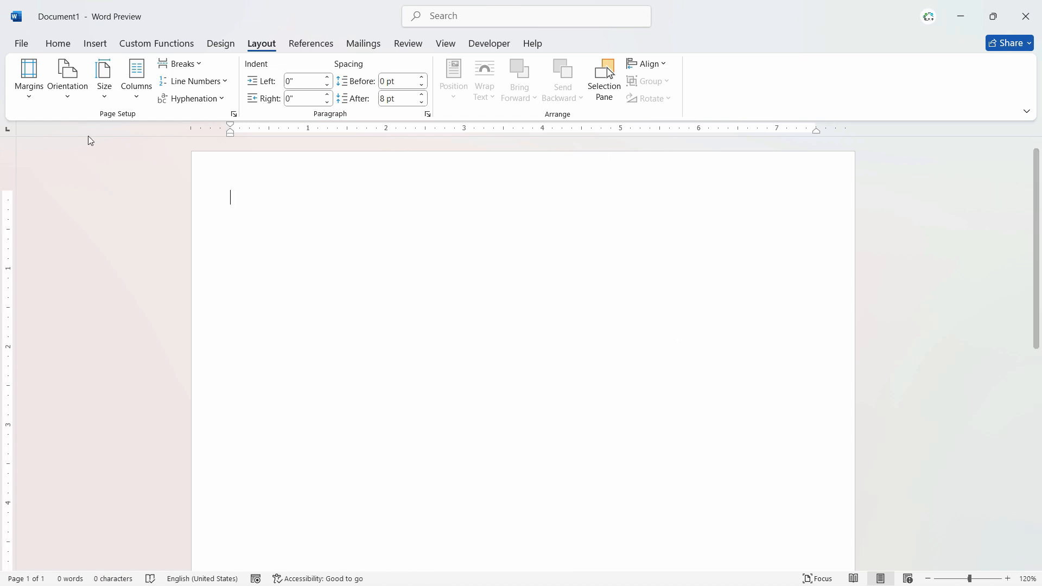
{"action": "left_click", "coordinate": [28, 81]}
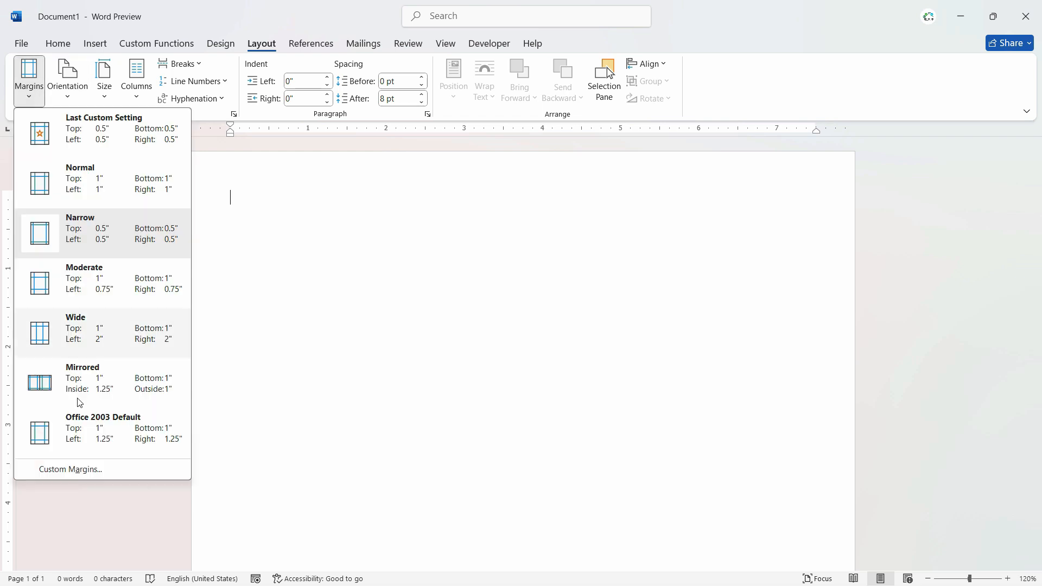
{"action": "left_click", "coordinate": [86, 470]}
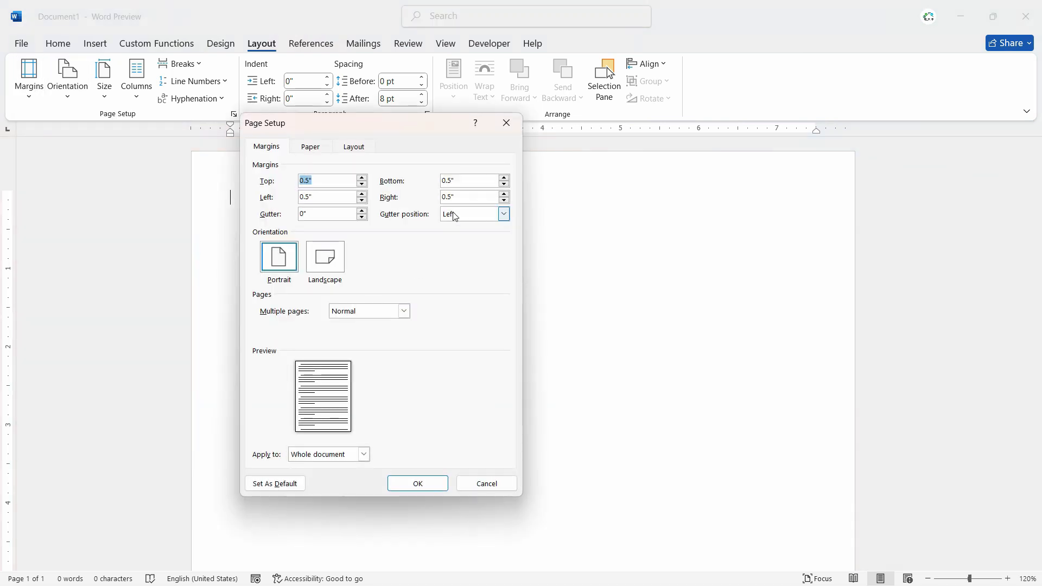
{"action": "double_click", "coordinate": [465, 196]}
{"action": "key", "text": "alt+Tab"}
{"action": "type", "text": "3.3"}
{"action": "key", "text": "Tab"}
{"action": "left_click", "coordinate": [460, 198]}
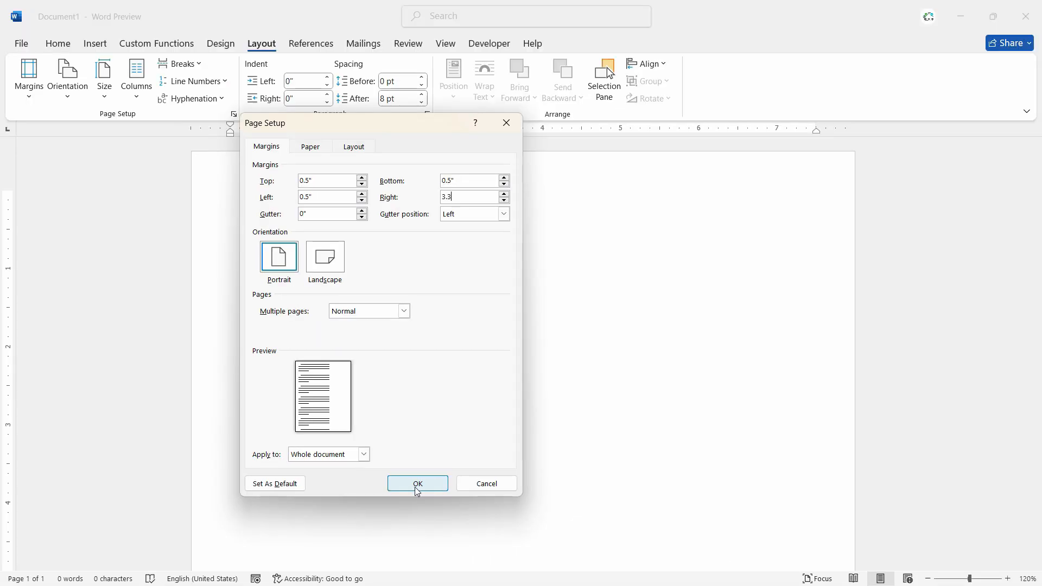
{"action": "left_click", "coordinate": [418, 486]}
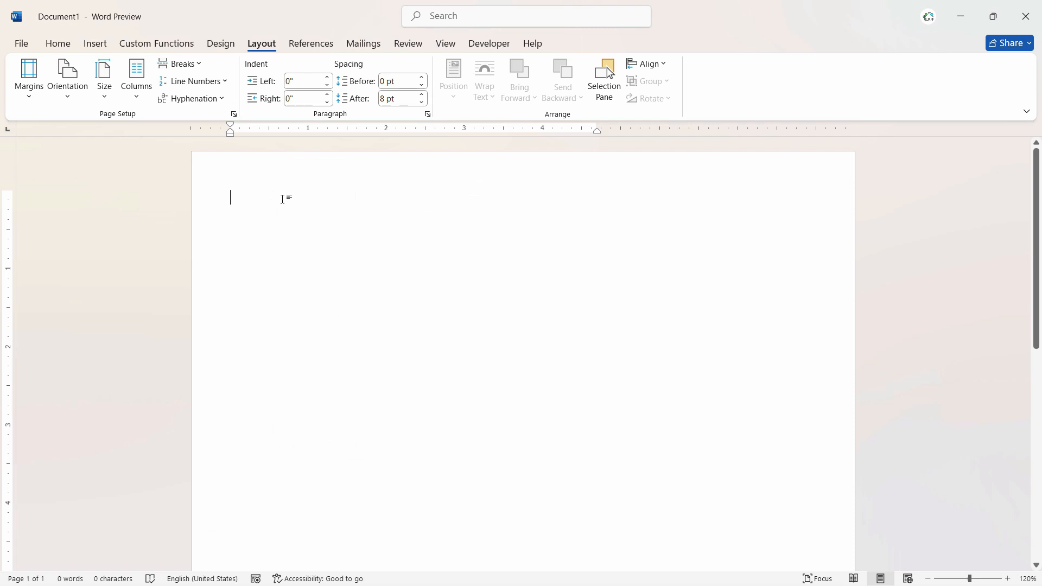
Generate 25 paragraphs of placeholder text within the new margins with =lorem(25)
{"action": "type", "text": "=lorem("}
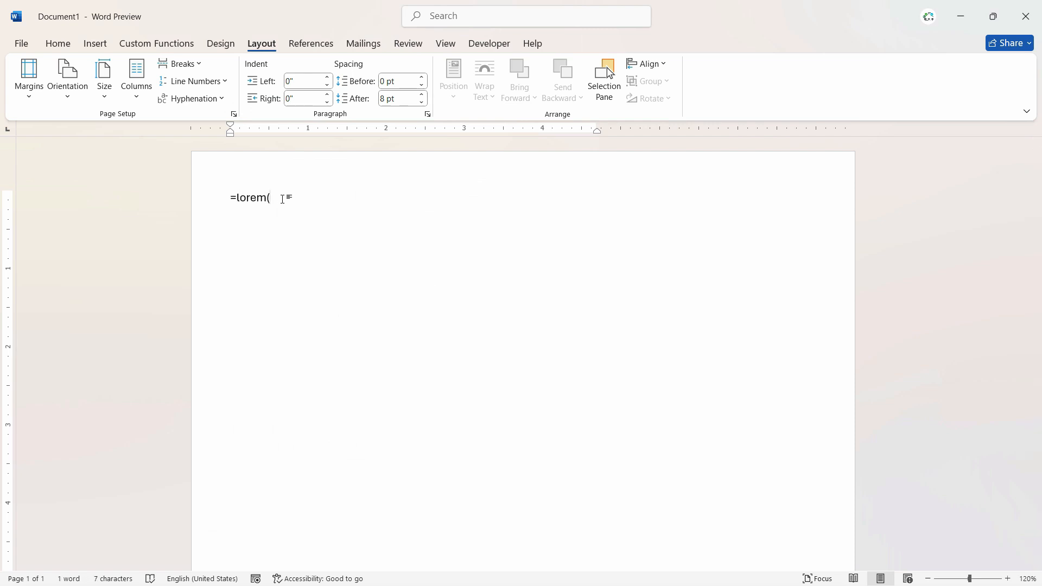
{"action": "type", "text": "35)"}
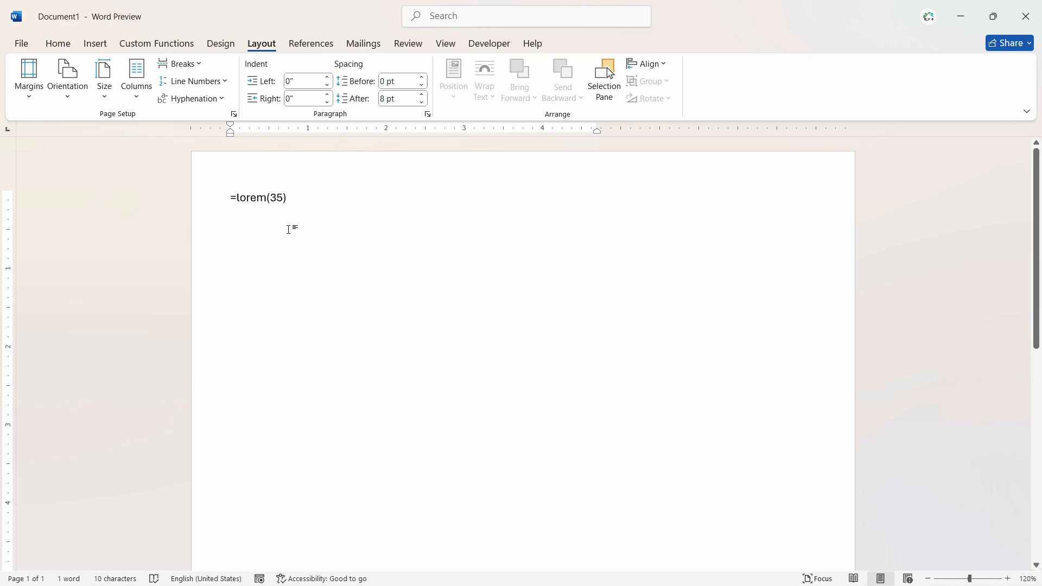
{"action": "key", "text": "BackSpace"}
{"action": "key", "text": "BackSpace"}
{"action": "type", "text": "25)"}
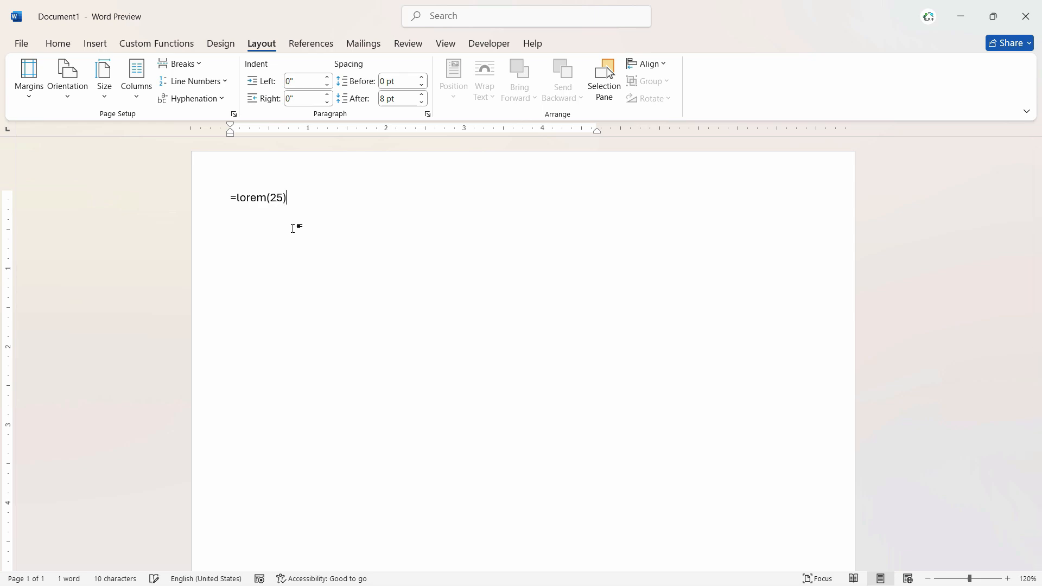
{"action": "key", "text": "Return"}
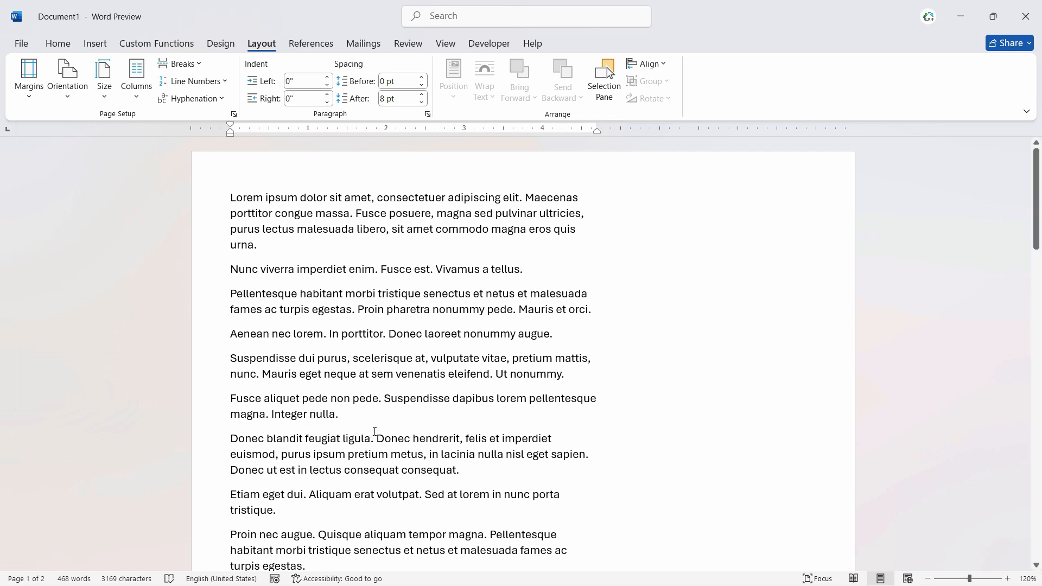
Switch to the browser with the Canva newsletter and open ChatGPT in a new tab
{"action": "key", "text": "alt+Tab"}
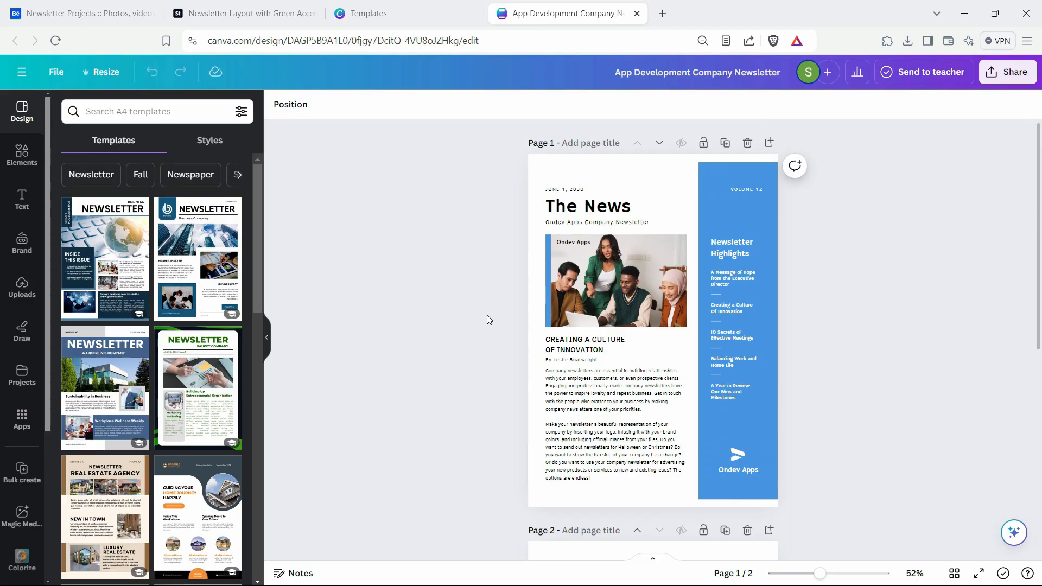
{"action": "key", "text": "alt+Tab"}
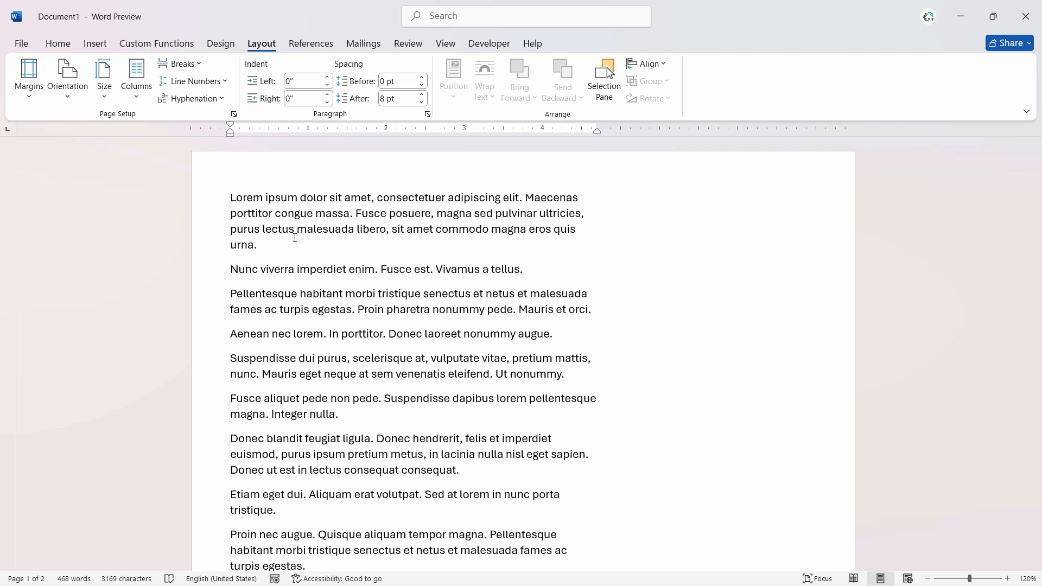
{"action": "key", "text": "alt+Tab"}
{"action": "left_click", "coordinate": [664, 13]}
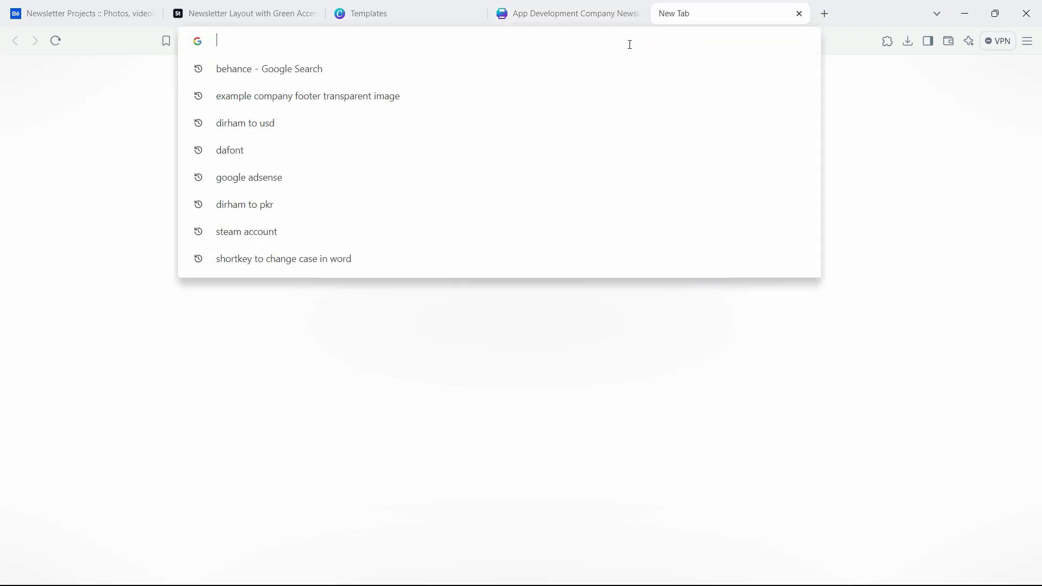
{"action": "type", "text": "chat"}
{"action": "key", "text": "Return"}
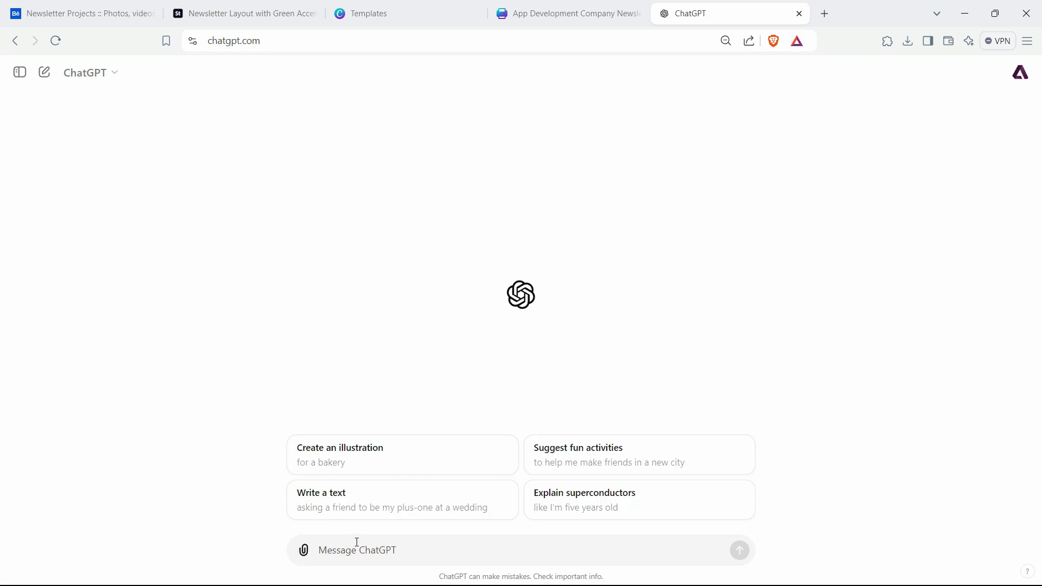
Ask ChatGPT to write a news letter content for the topic Rise of Technology
{"action": "type", "text": "write a n ew"}
{"action": "key", "text": "BackSpace"}
{"action": "key", "text": "BackSpace"}
{"action": "type", "text": "news letter "}
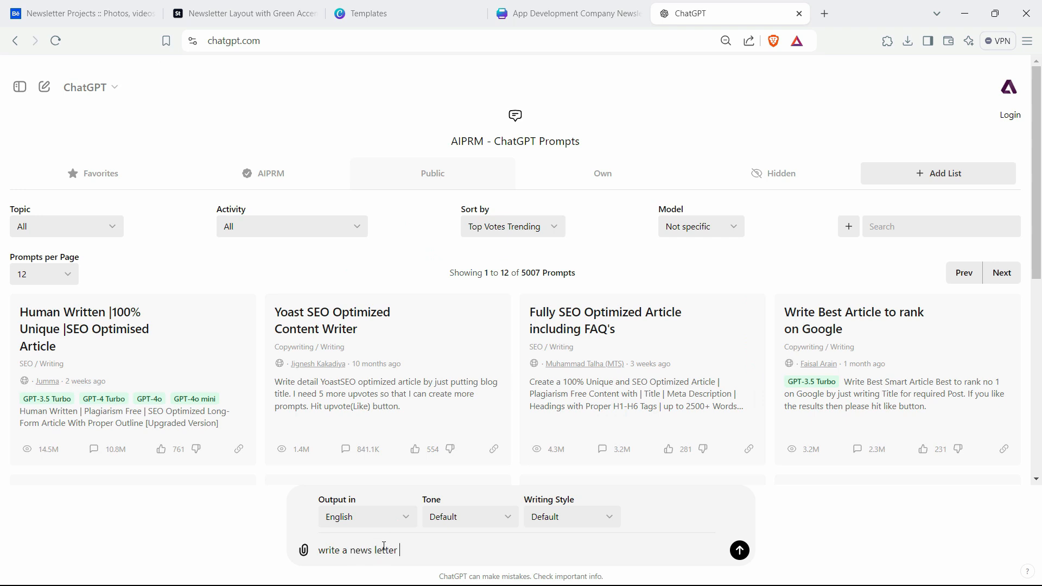
{"action": "type", "text": "content for the topic Rise of Technolog"}
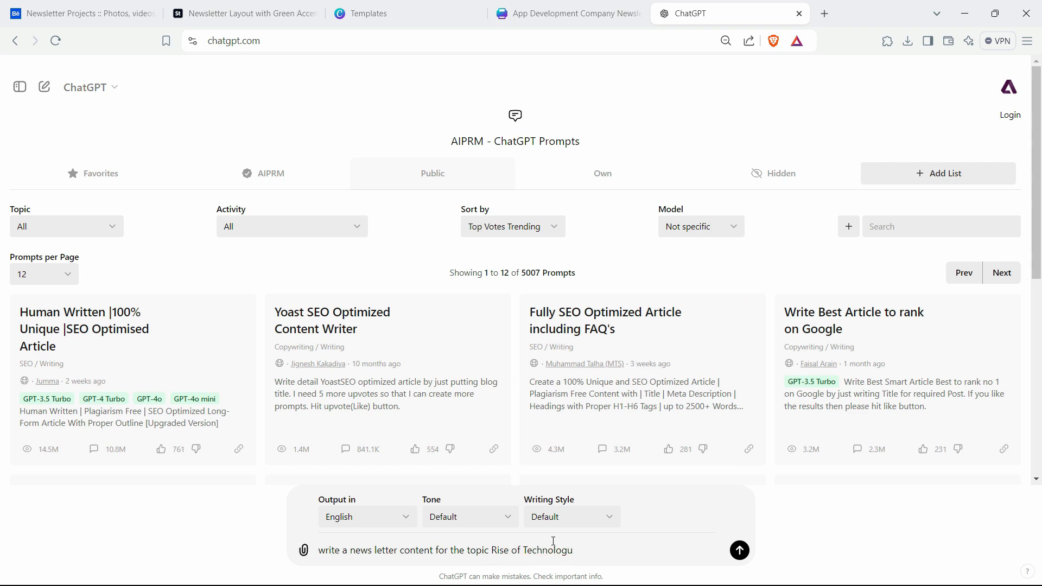
{"action": "type", "text": "y"}
{"action": "key", "text": "Return"}
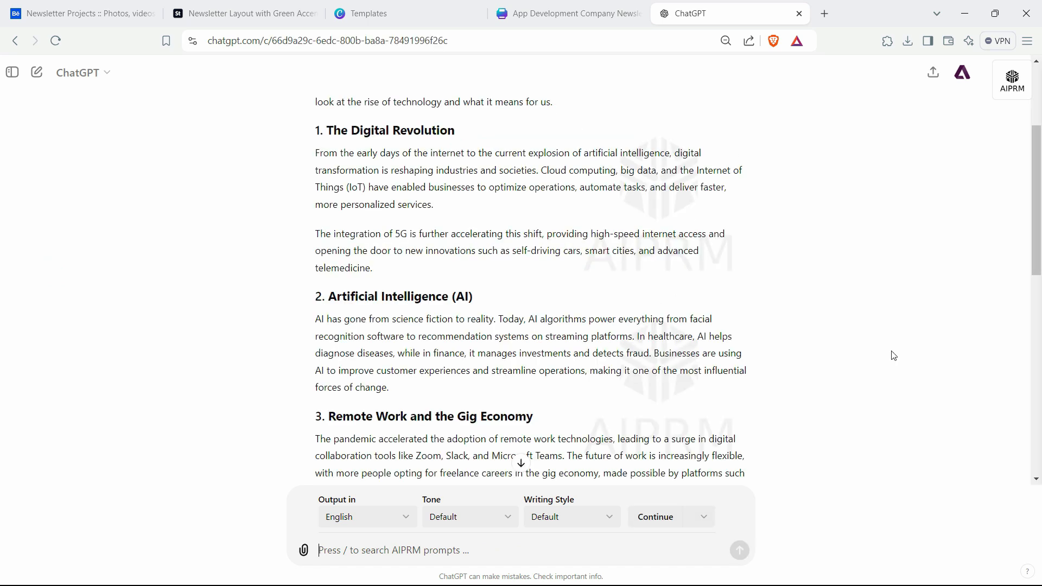
Copy the generated newsletter text from the introductory paragraph below the greeting through the closing line, and switch to the Word document
{"action": "scroll", "coordinate": [855, 337], "scroll_direction": "up", "scroll_amount": 4}
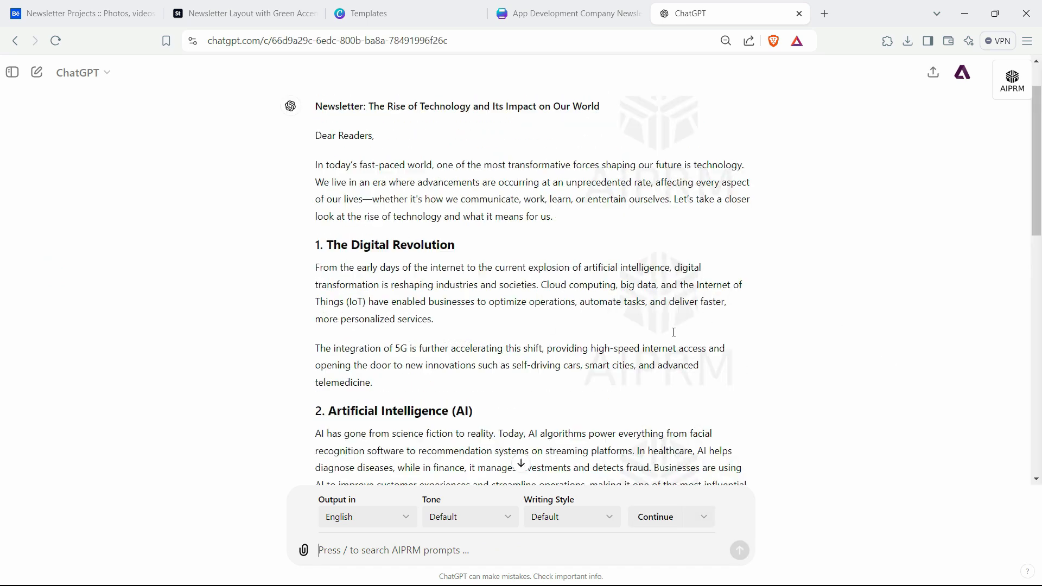
{"action": "left_click_drag", "start_coordinate": [315, 160], "coordinate": [480, 350]}
{"action": "scroll", "coordinate": [434, 331], "scroll_direction": "up", "scroll_amount": 5}
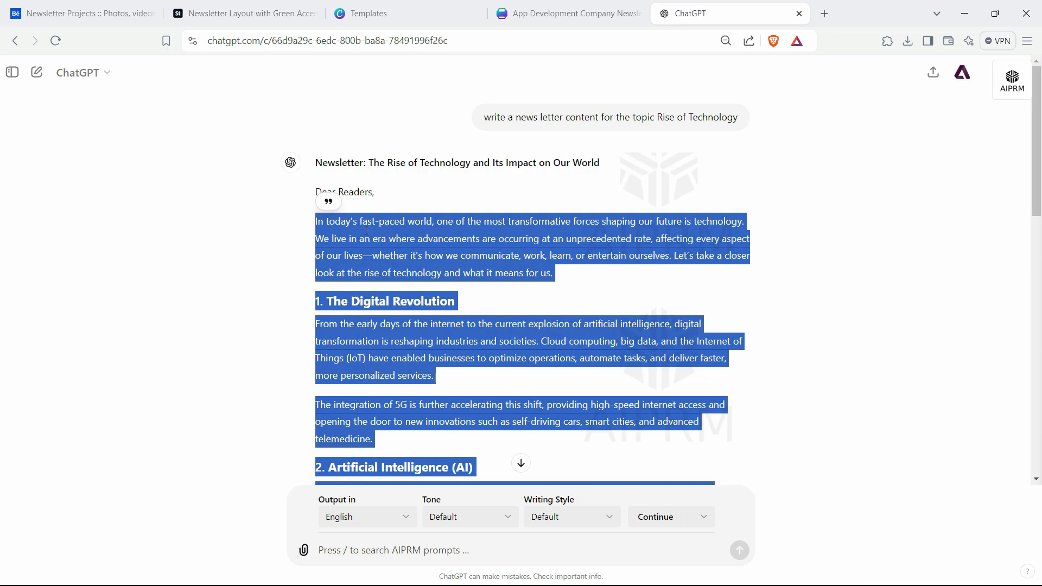
{"action": "scroll", "coordinate": [380, 260], "scroll_direction": "down", "scroll_amount": 14}
{"action": "key", "text": "alt+Tab"}
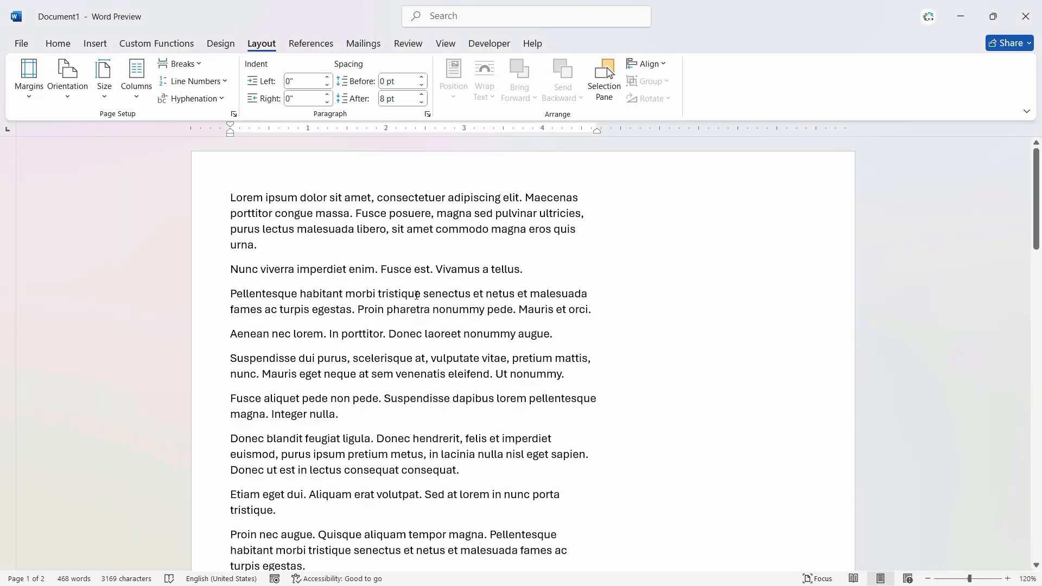
Replace all the lorem ipsum placeholder text with the copied newsletter content
{"action": "key", "text": "ctrl+a"}
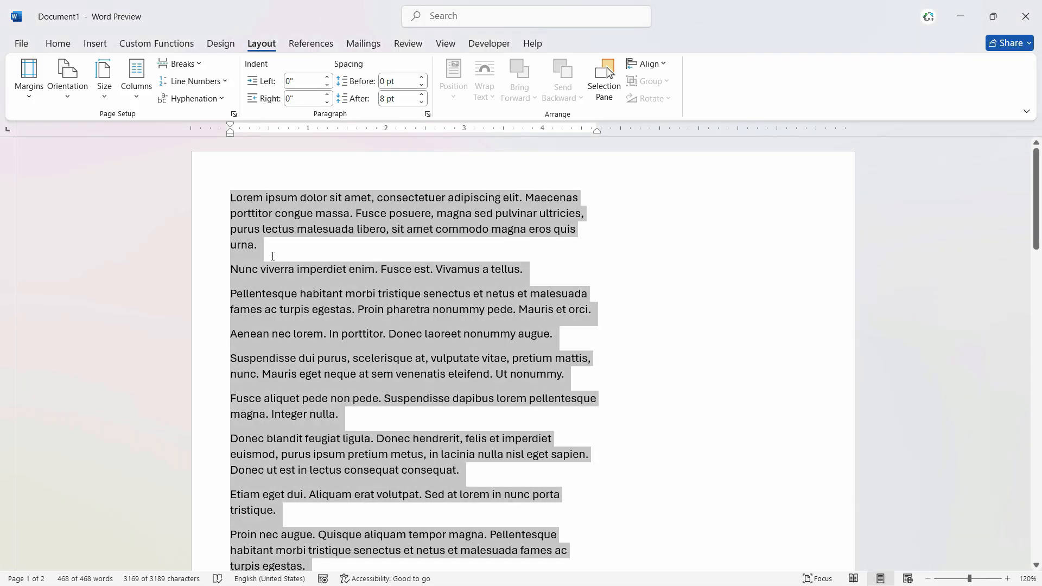
{"action": "key", "text": "Delete"}
{"action": "key", "text": "ctrl+v"}
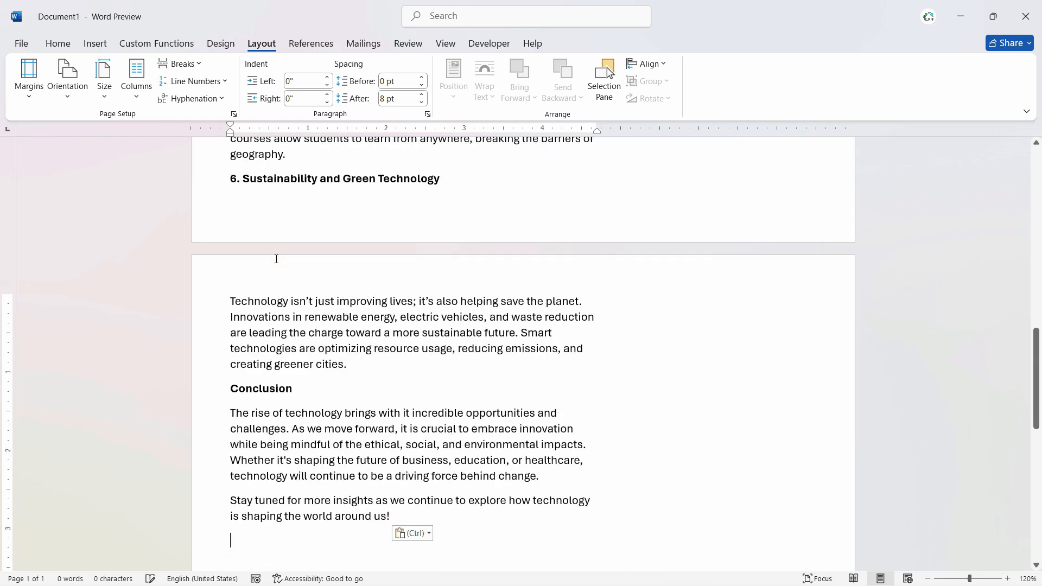
Examine the pasted newsletter text across both pages and the paste options offered at its end
{"action": "scroll", "coordinate": [438, 360], "scroll_direction": "up", "scroll_amount": 15}
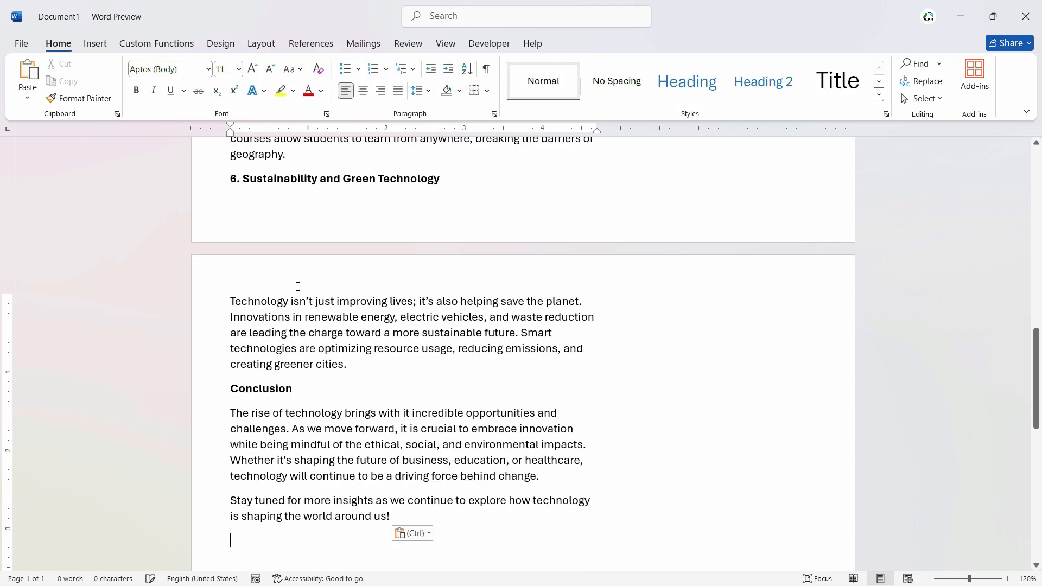
{"action": "scroll", "coordinate": [298, 285], "scroll_direction": "up", "scroll_amount": 15}
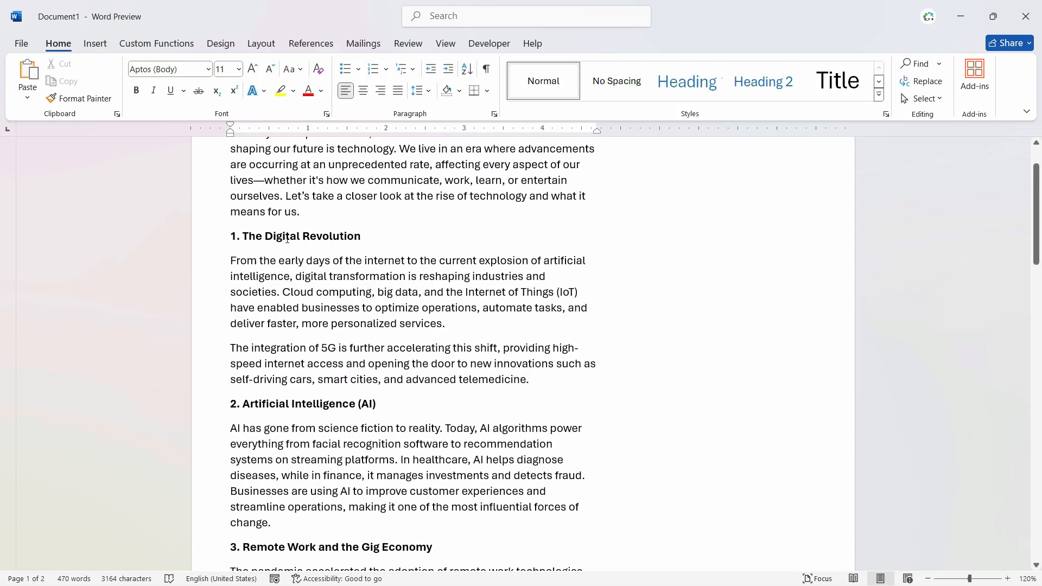
{"action": "scroll", "coordinate": [373, 304], "scroll_direction": "down", "scroll_amount": 20}
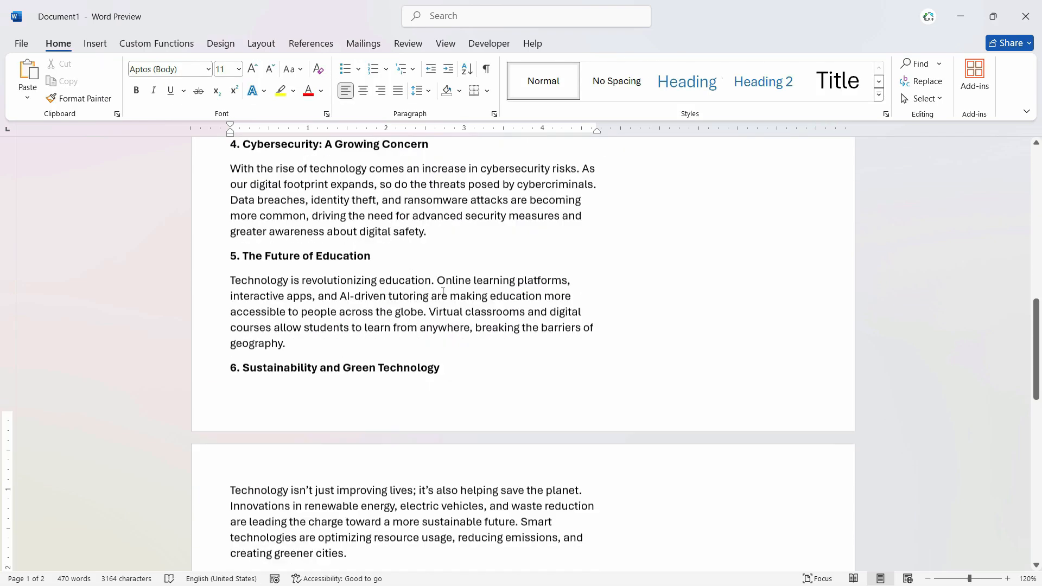
{"action": "scroll", "coordinate": [421, 335], "scroll_direction": "up", "scroll_amount": 10}
{"action": "key", "text": "ctrl+v"}
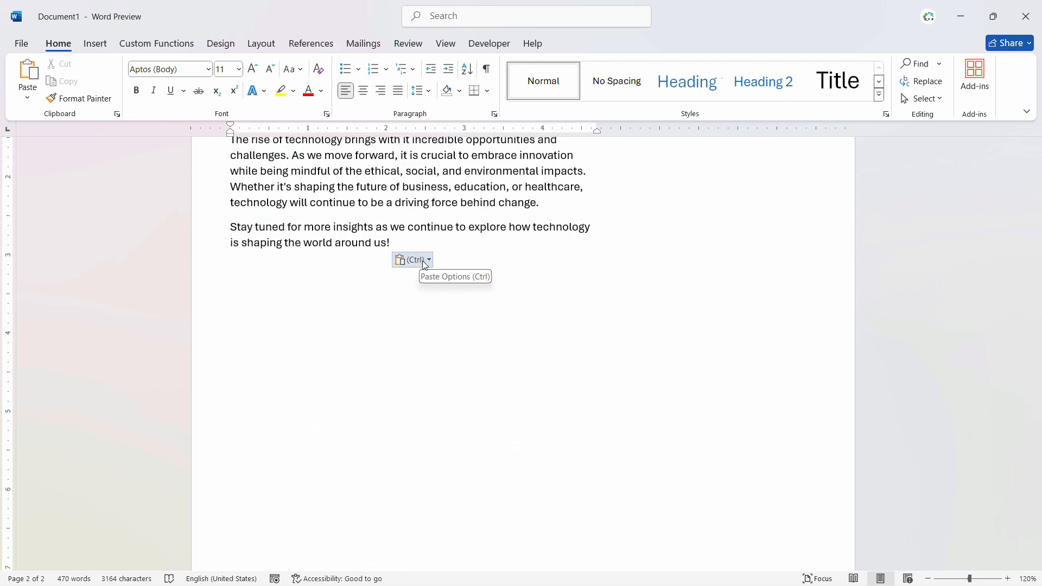
{"action": "left_click", "coordinate": [426, 262]}
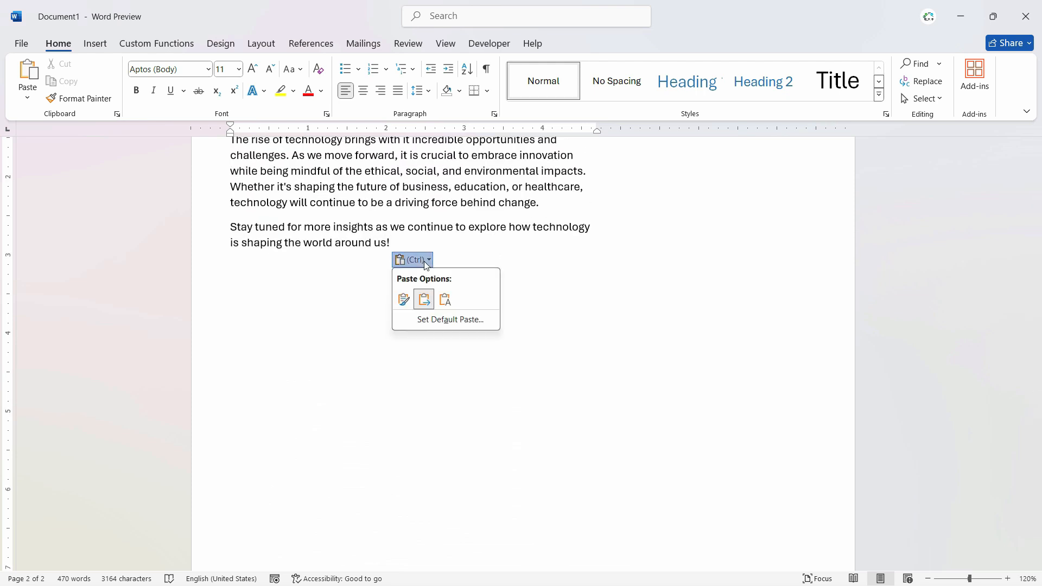
{"action": "left_click", "coordinate": [426, 265]}
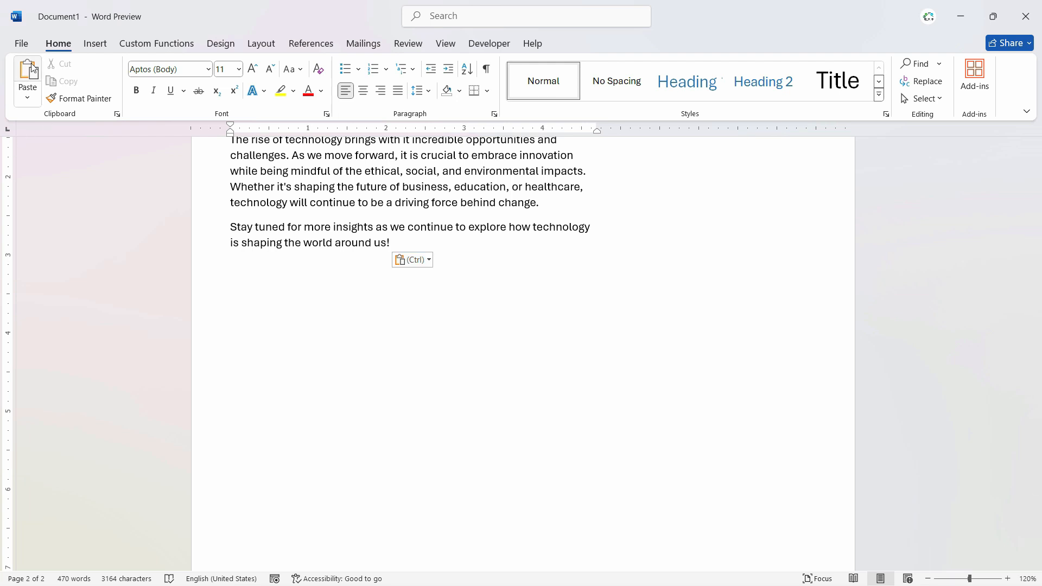
Paste the newsletter text again at the end of the document with Keep Source Formatting and compare it with the ChatGPT original
{"action": "left_click", "coordinate": [26, 99]}
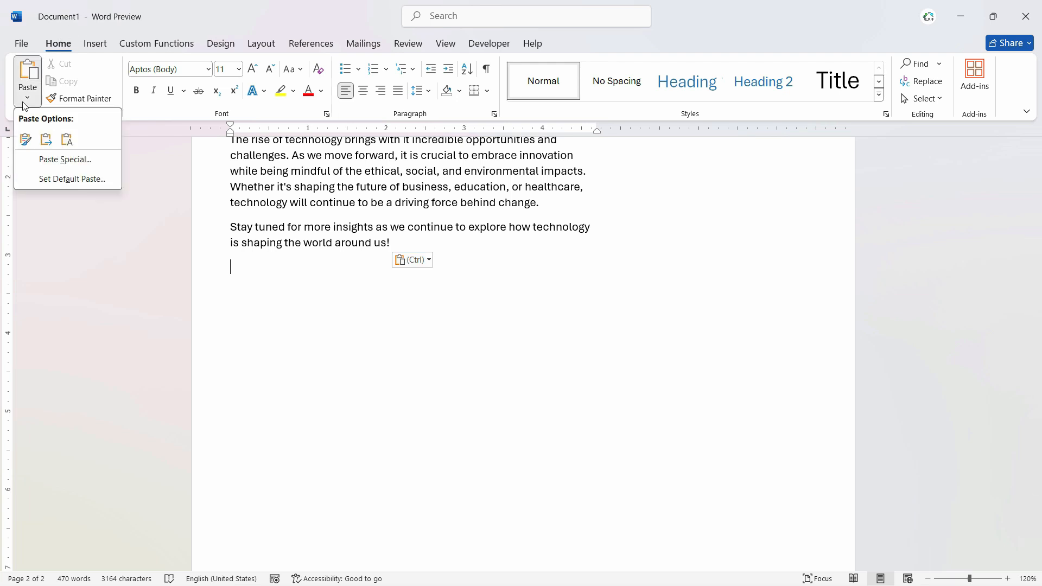
{"action": "scroll", "coordinate": [337, 293], "scroll_direction": "up", "scroll_amount": 15}
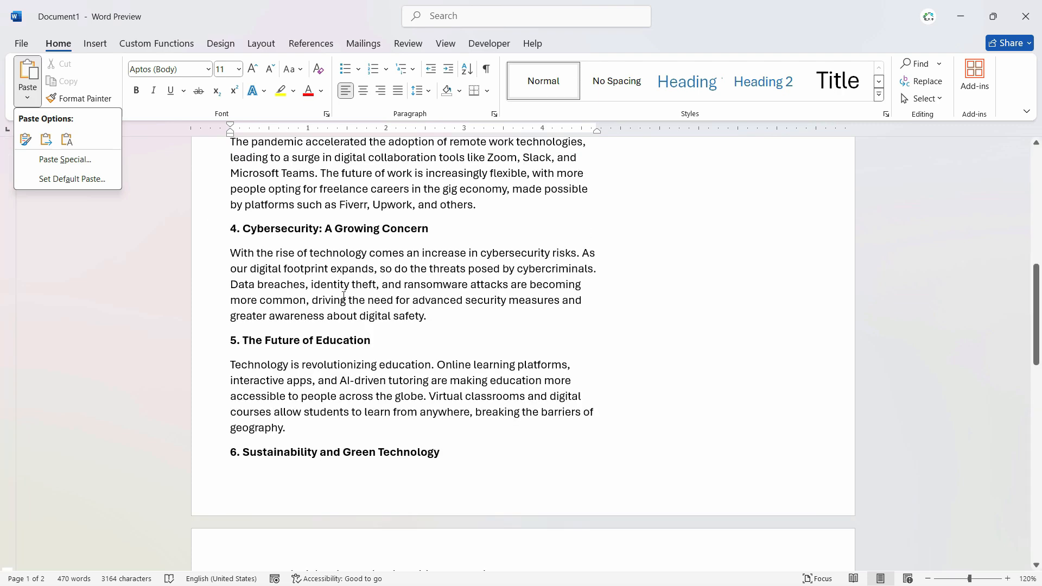
{"action": "scroll", "coordinate": [345, 299], "scroll_direction": "up", "scroll_amount": 5}
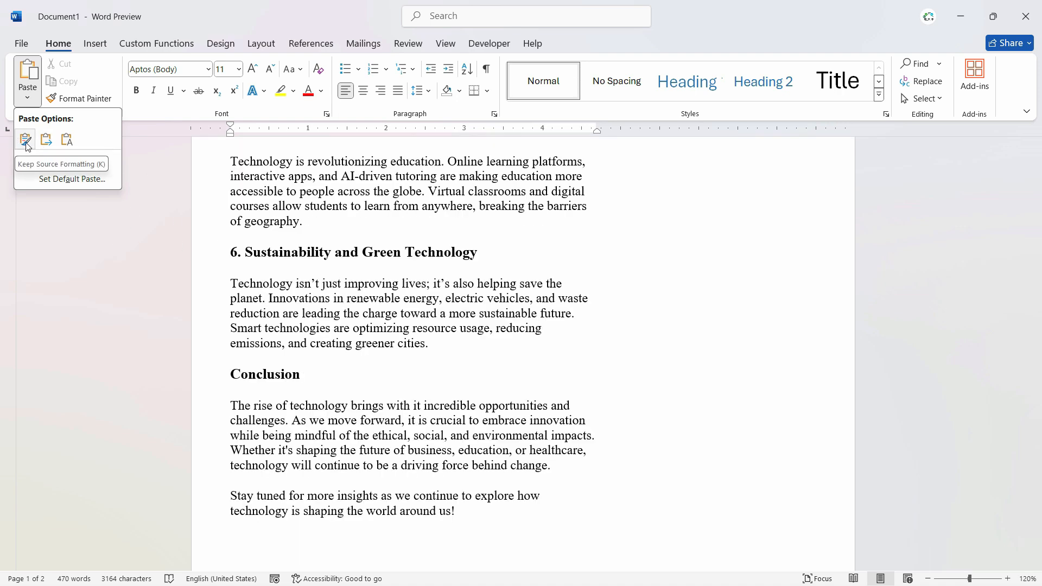
{"action": "left_click", "coordinate": [26, 141]}
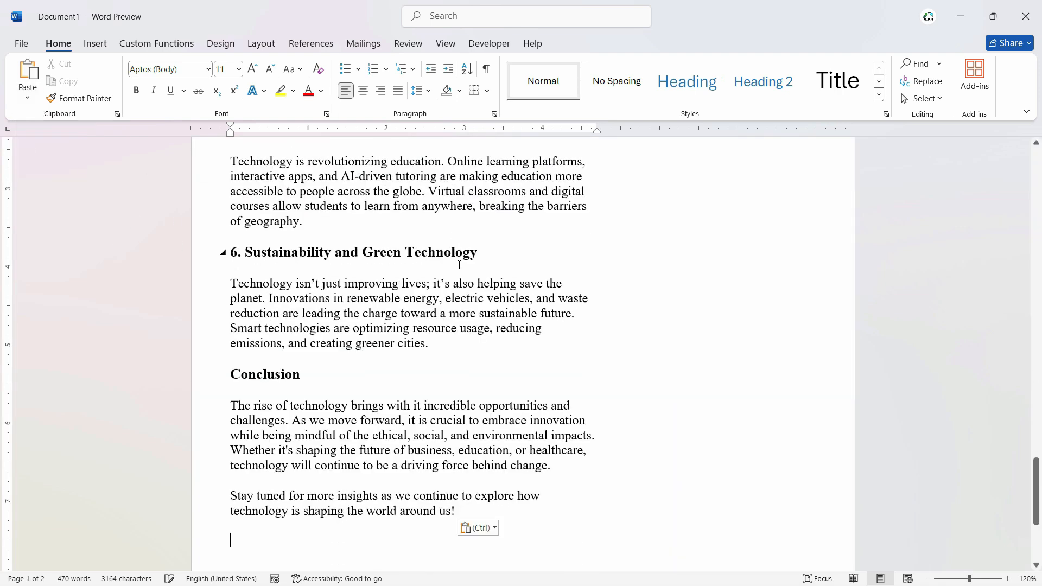
{"action": "key", "text": "alt+Tab"}
{"action": "scroll", "coordinate": [480, 268], "scroll_direction": "up", "scroll_amount": 15}
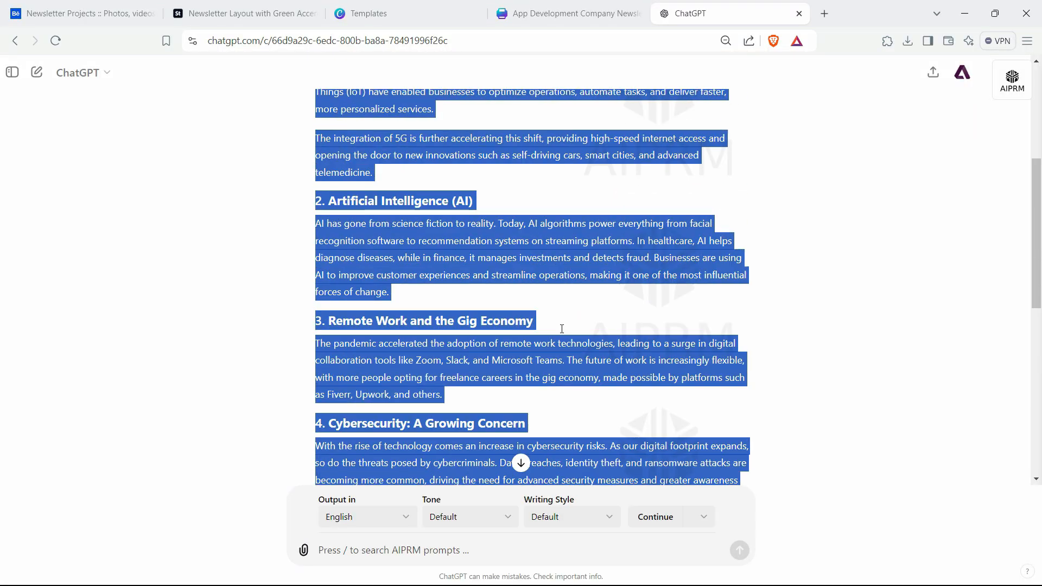
{"action": "left_click", "coordinate": [521, 397]}
{"action": "key", "text": "alt+Tab"}
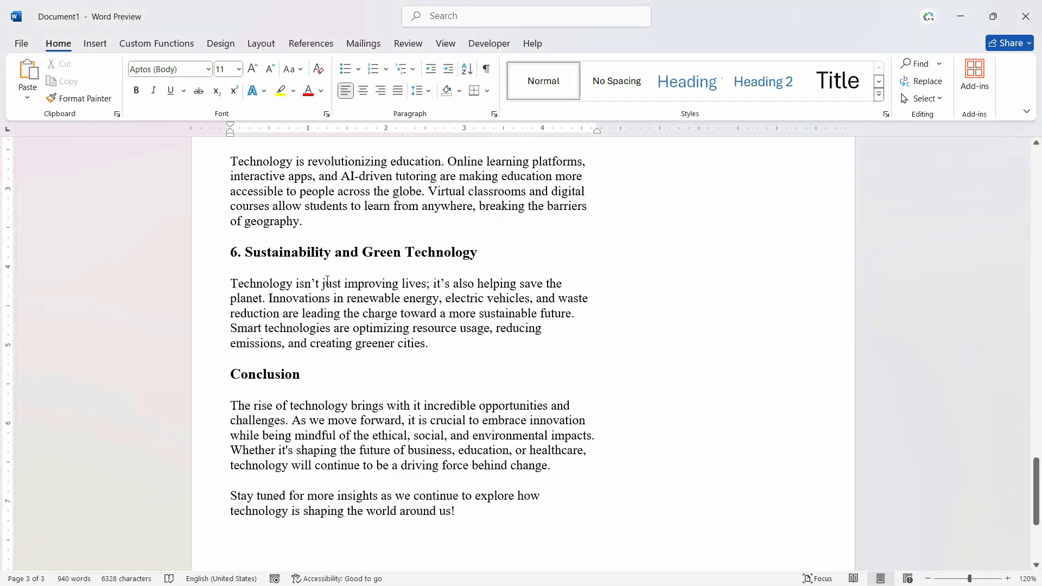
Paste another copy at the document's end with Merge Formatting and compare its fonts and headings with the earlier copies
{"action": "scroll", "coordinate": [328, 281], "scroll_direction": "up", "scroll_amount": 5}
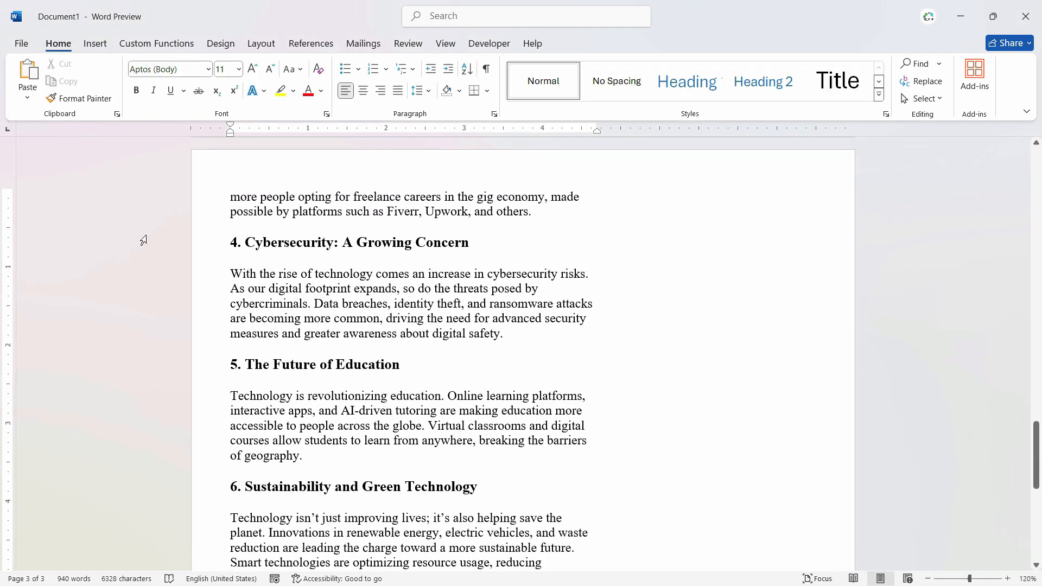
{"action": "left_click", "coordinate": [28, 97]}
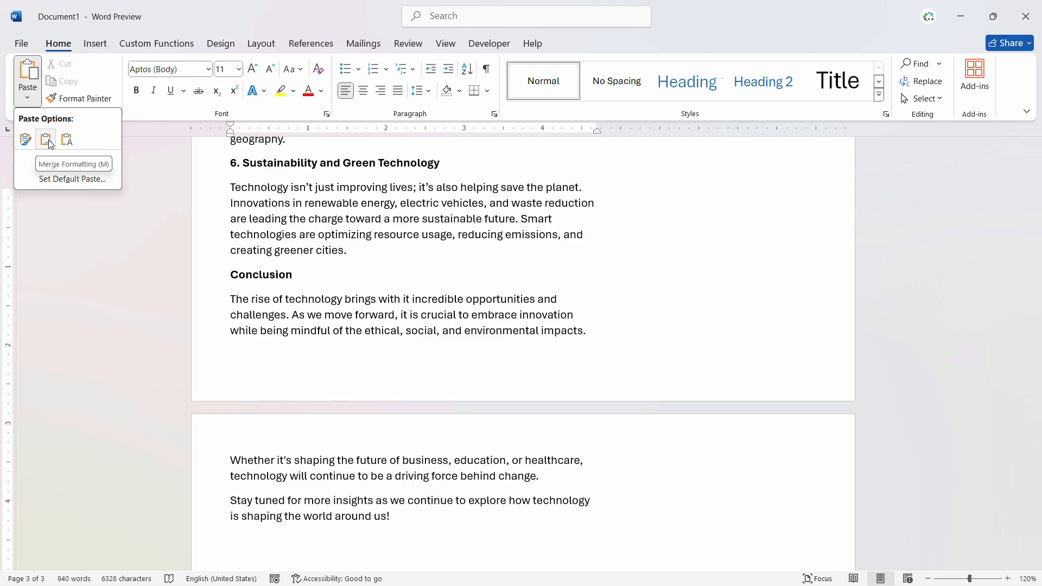
{"action": "left_click", "coordinate": [49, 143]}
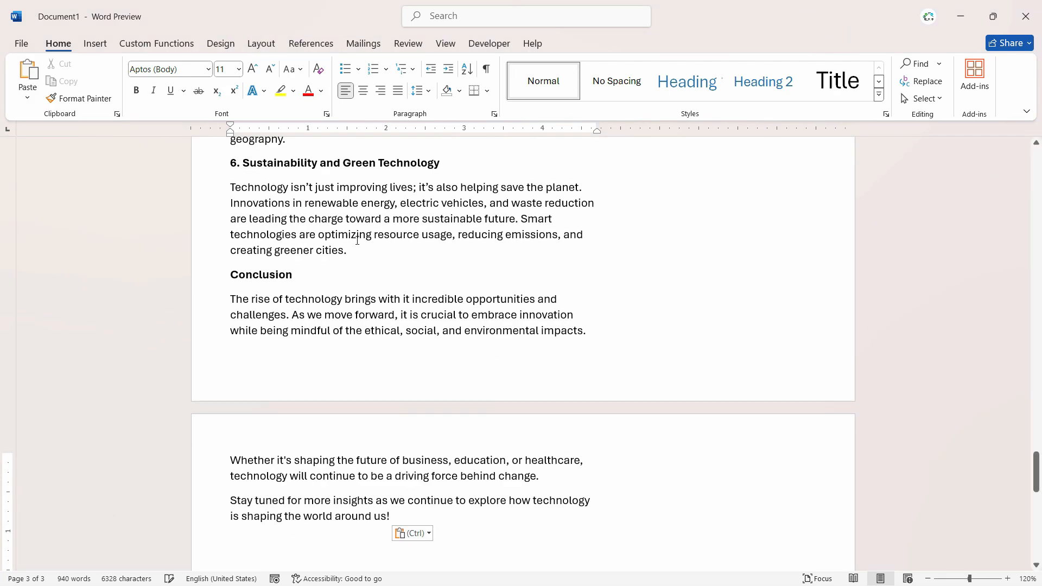
{"action": "scroll", "coordinate": [400, 341], "scroll_direction": "up", "scroll_amount": 15}
{"action": "scroll", "coordinate": [398, 342], "scroll_direction": "down", "scroll_amount": 10}
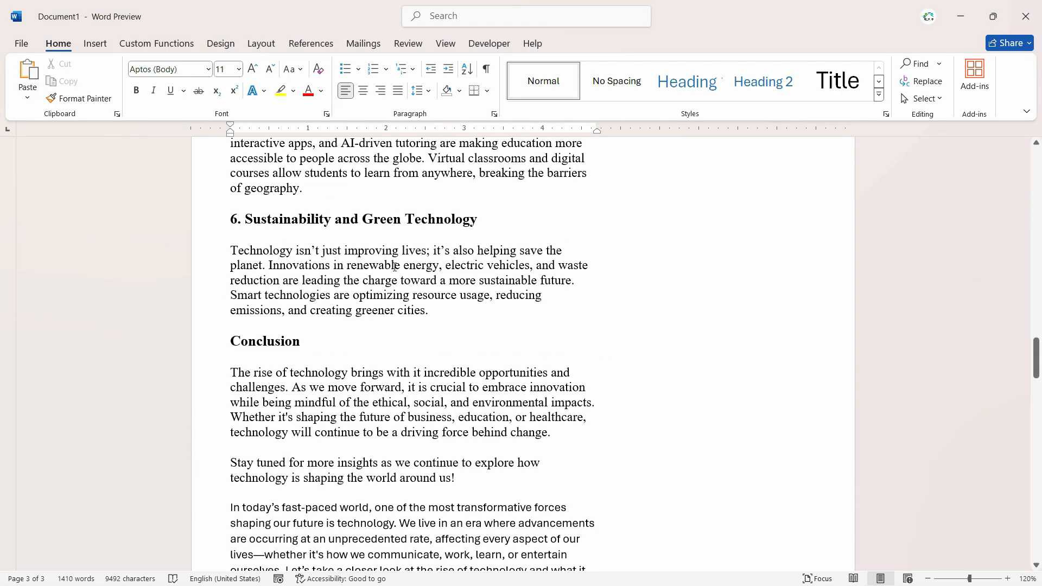
{"action": "scroll", "coordinate": [398, 254], "scroll_direction": "up", "scroll_amount": 8}
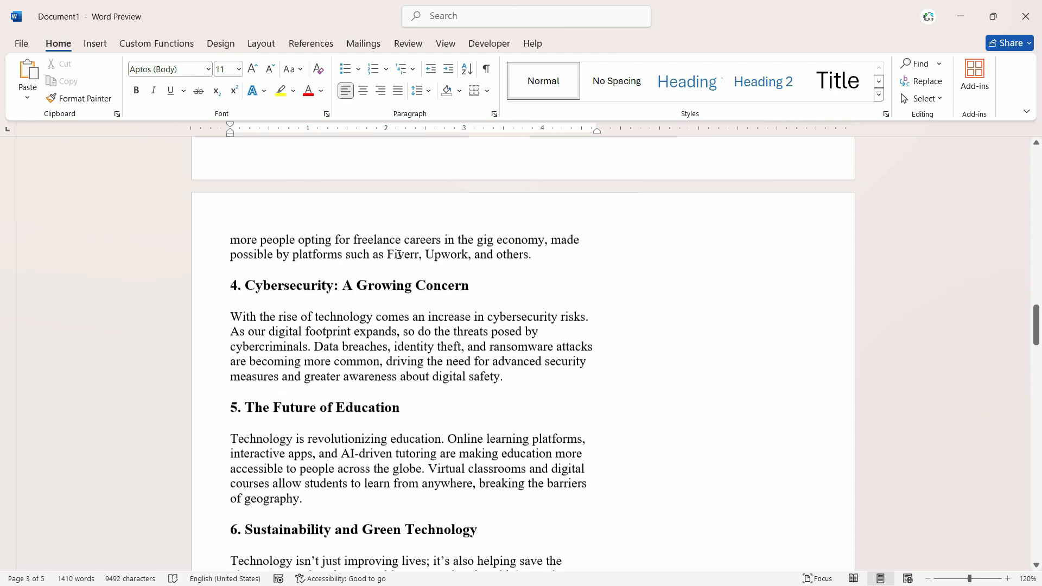
{"action": "scroll", "coordinate": [307, 250], "scroll_direction": "up", "scroll_amount": 20}
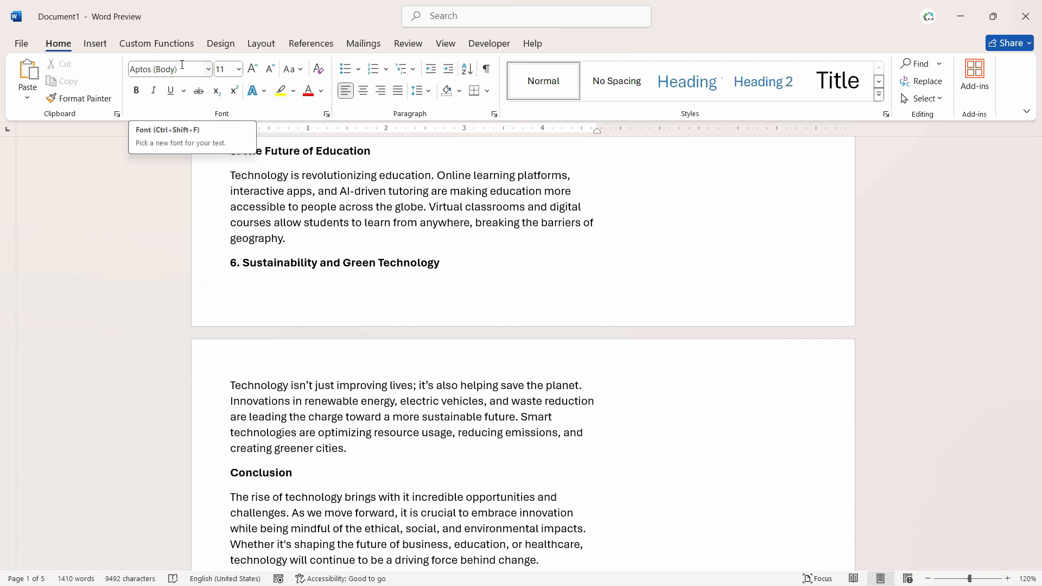
{"action": "scroll", "coordinate": [309, 300], "scroll_direction": "up", "scroll_amount": 20}
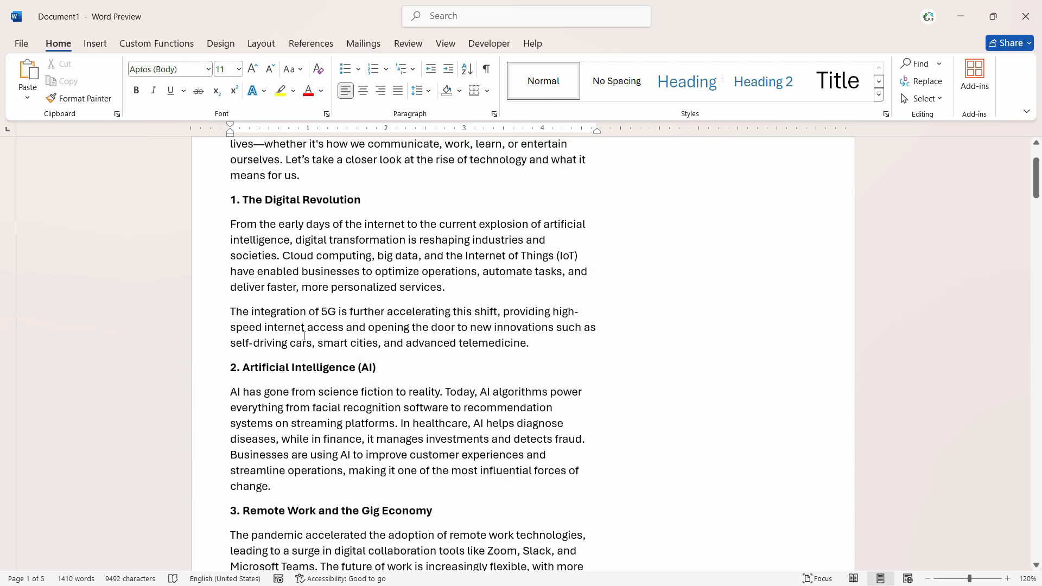
{"action": "scroll", "coordinate": [315, 299], "scroll_direction": "up", "scroll_amount": 1}
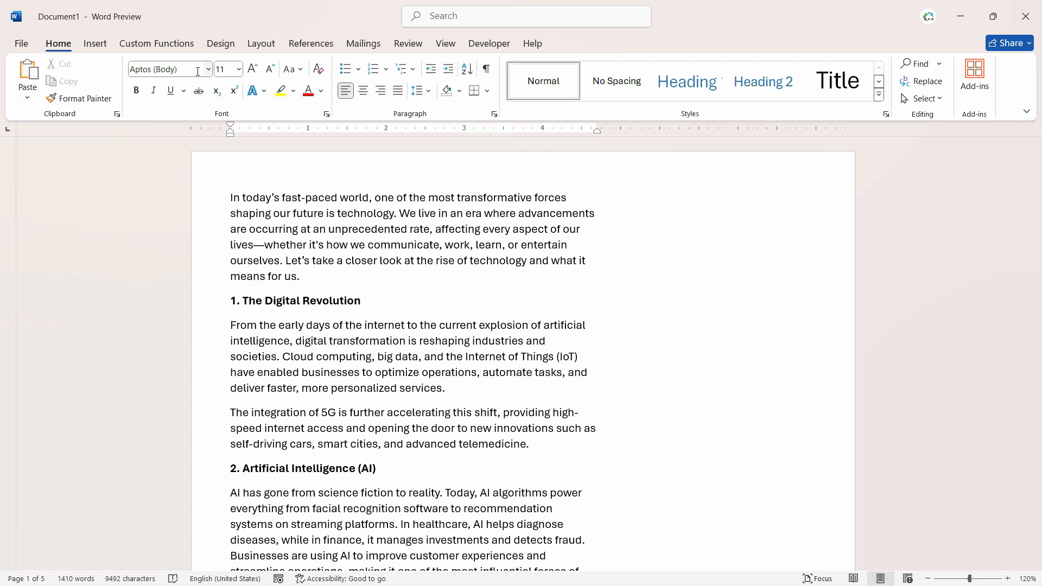
Replace the whole document with the copied newsletter content using Keep Text Only, and check the section headings
{"action": "key", "text": "ctrl+a"}
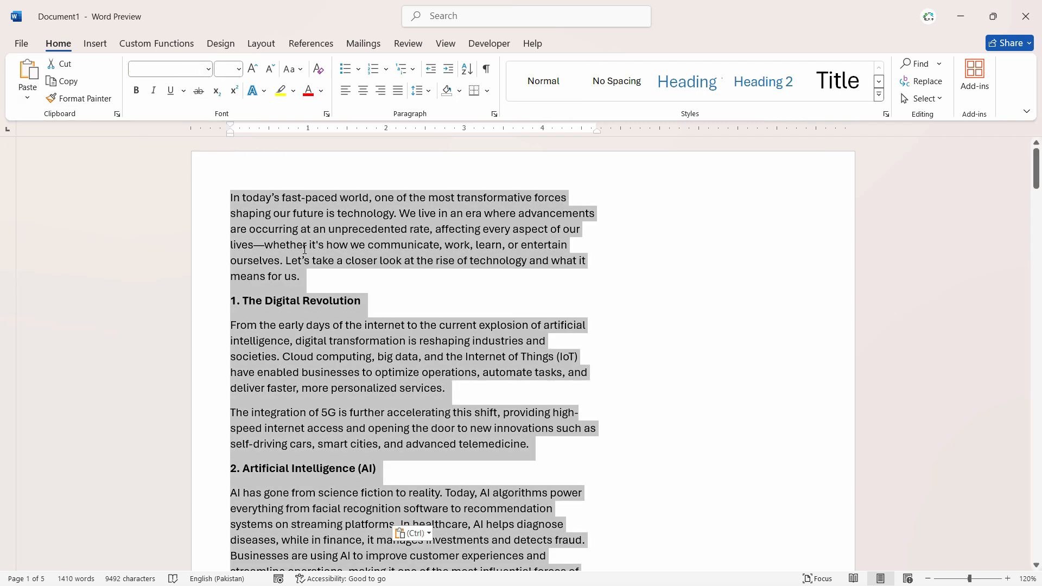
{"action": "left_click", "coordinate": [27, 98]}
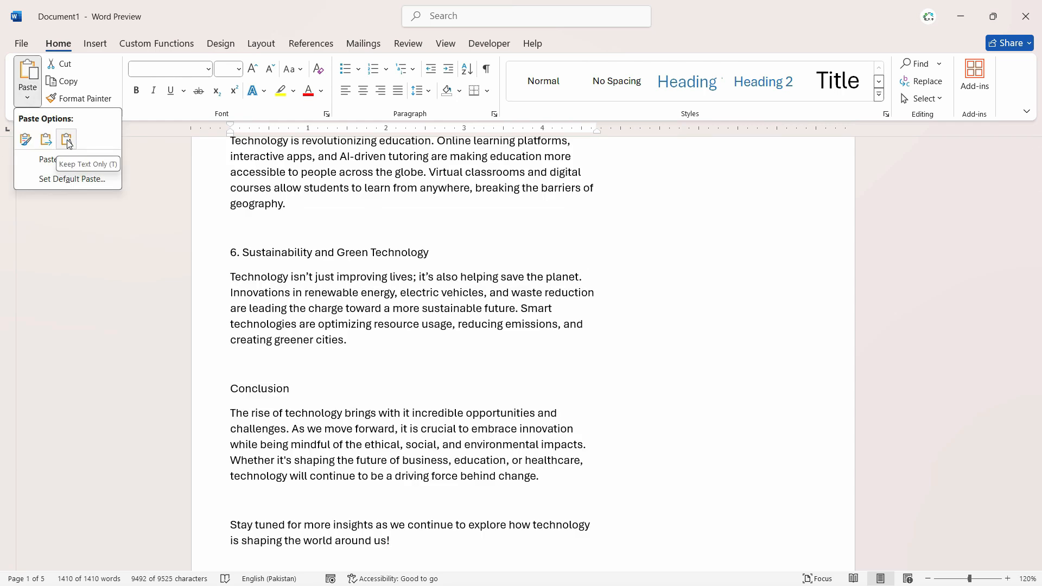
{"action": "left_click", "coordinate": [67, 142]}
{"action": "scroll", "coordinate": [407, 323], "scroll_direction": "up", "scroll_amount": 7}
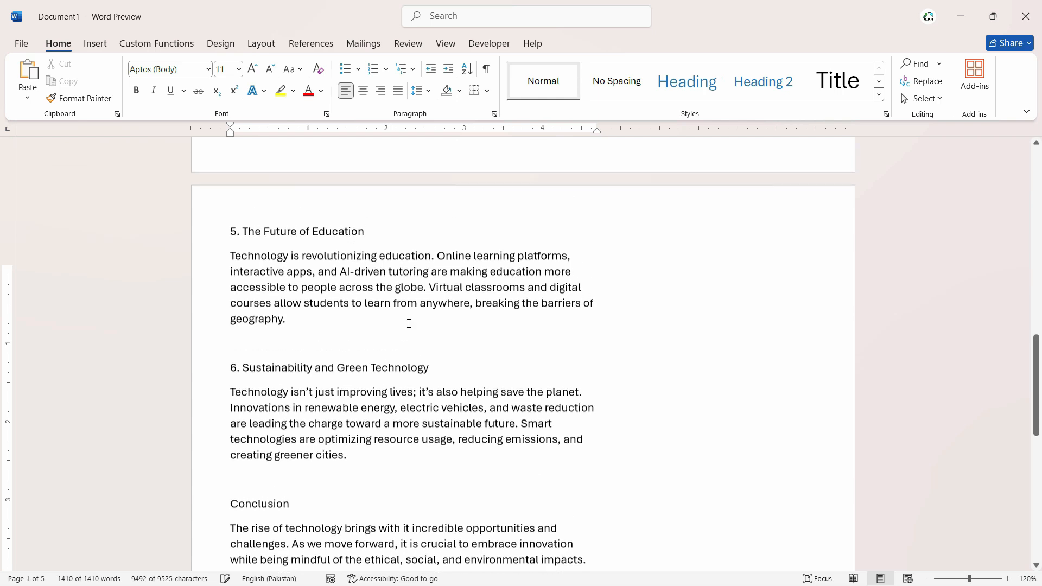
{"action": "scroll", "coordinate": [405, 321], "scroll_direction": "up", "scroll_amount": 15}
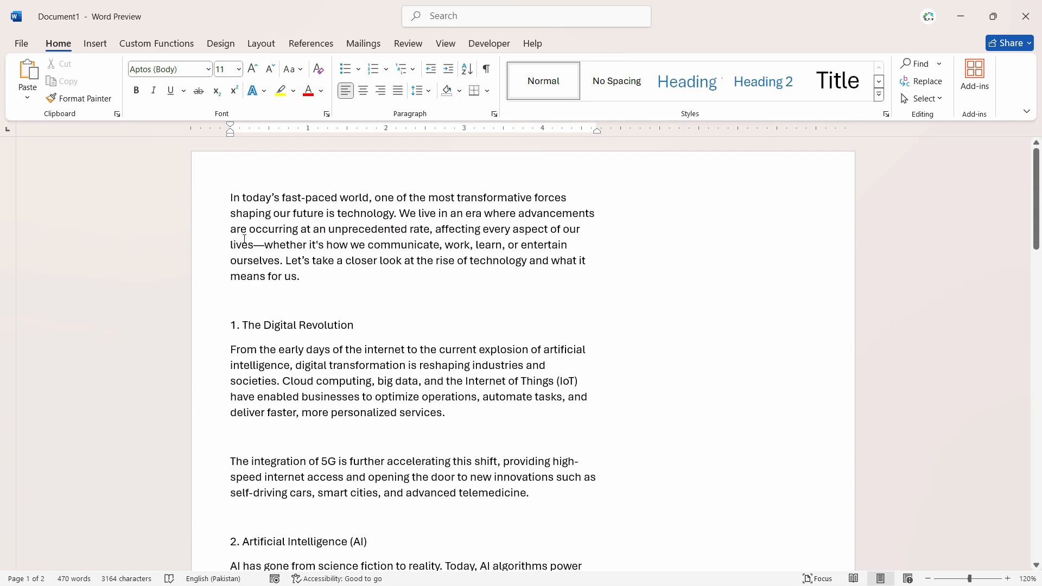
{"action": "double_click", "coordinate": [274, 324]}
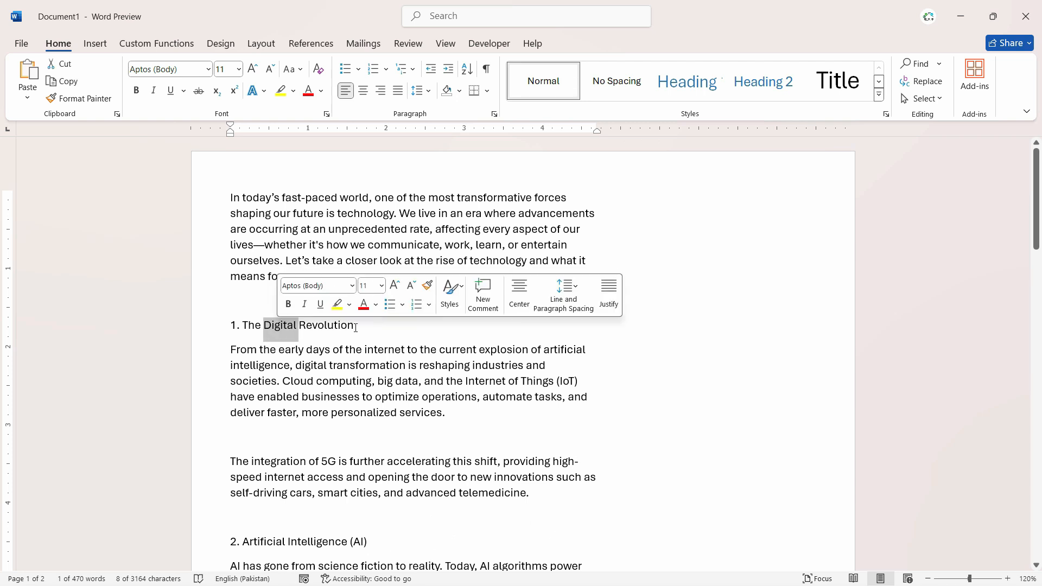
{"action": "left_click", "coordinate": [324, 325]}
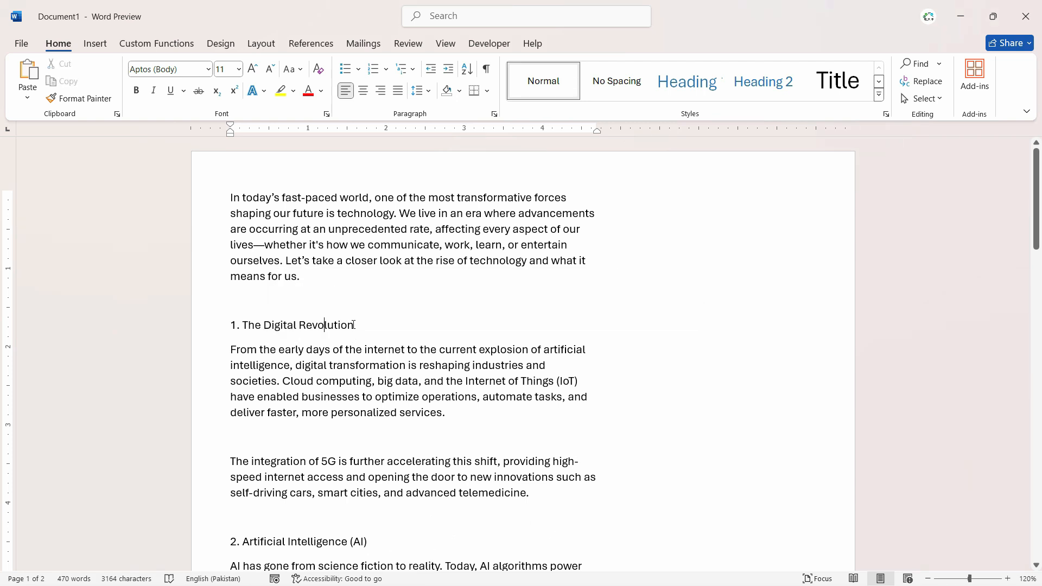
{"action": "scroll", "coordinate": [324, 440], "scroll_direction": "down", "scroll_amount": 3}
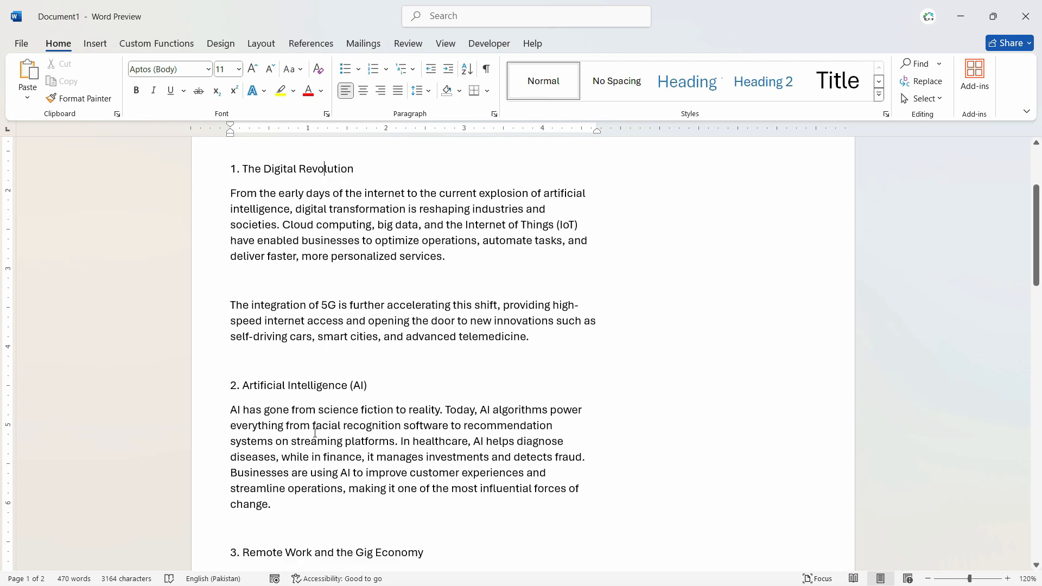
{"action": "scroll", "coordinate": [314, 426], "scroll_direction": "down", "scroll_amount": 3}
{"action": "scroll", "coordinate": [311, 426], "scroll_direction": "down", "scroll_amount": 4}
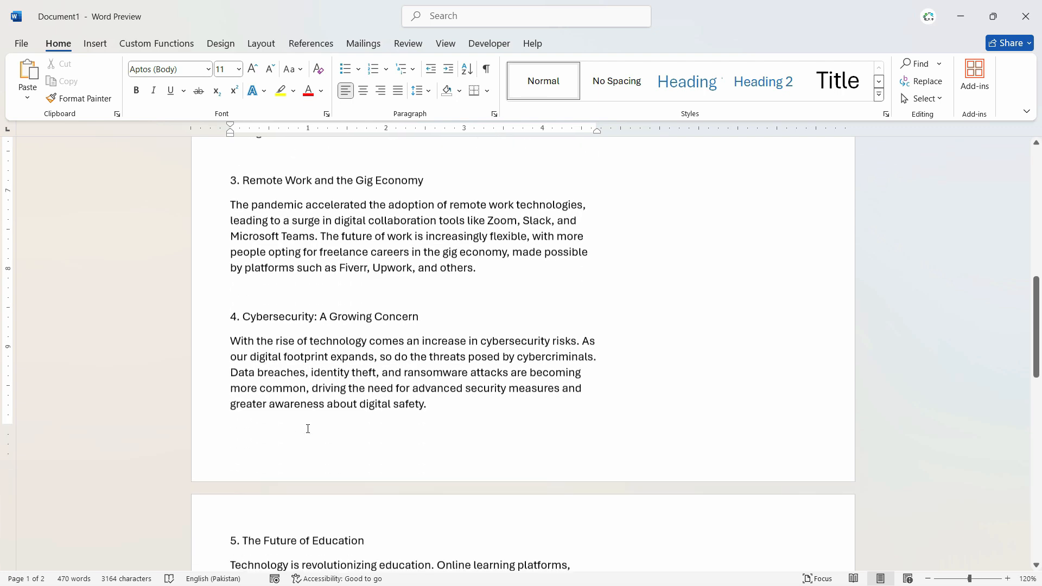
{"action": "scroll", "coordinate": [306, 419], "scroll_direction": "up", "scroll_amount": 10}
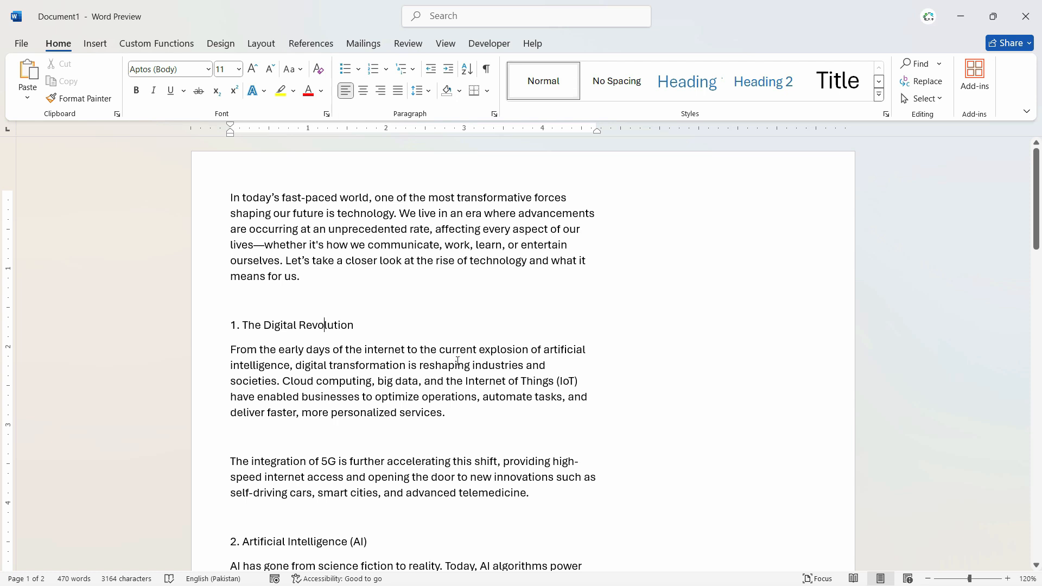
Save the document as a Word Document named "Newsletter Raw 1" in the Word Projects folder on the Desktop
{"action": "left_click", "coordinate": [22, 46]}
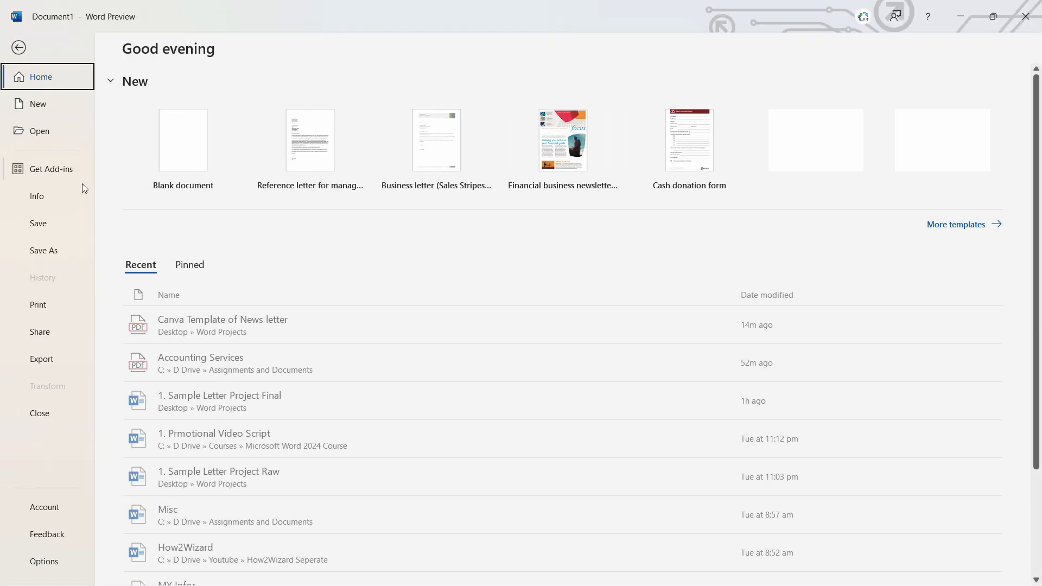
{"action": "left_click", "coordinate": [57, 249]}
{"action": "left_click", "coordinate": [198, 210]}
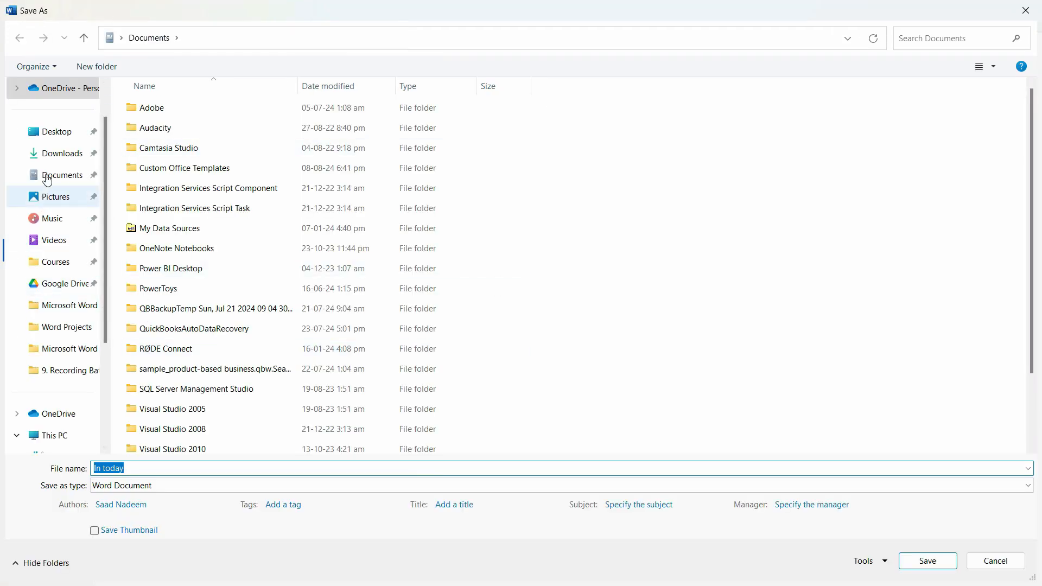
{"action": "left_click", "coordinate": [65, 134]}
{"action": "double_click", "coordinate": [537, 107]}
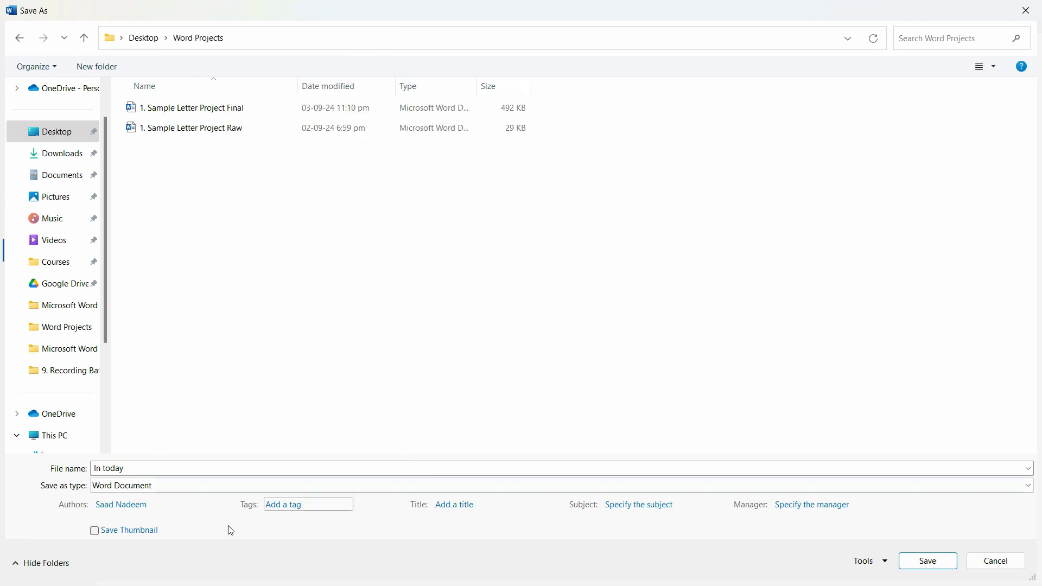
{"action": "triple_click", "coordinate": [222, 469]}
{"action": "type", "text": "Newsletter Raw 1"}
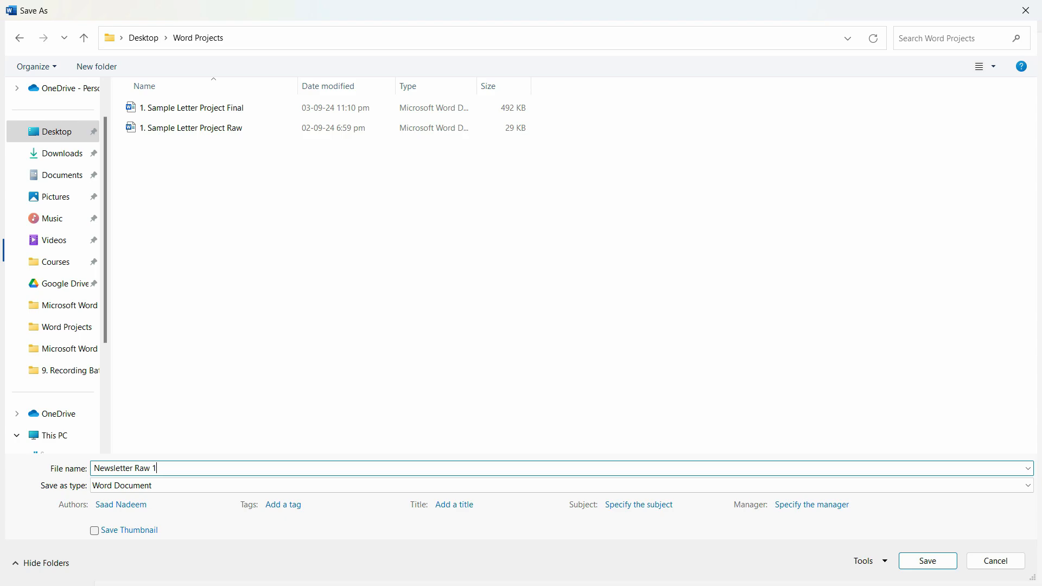
{"action": "key", "text": "Return"}
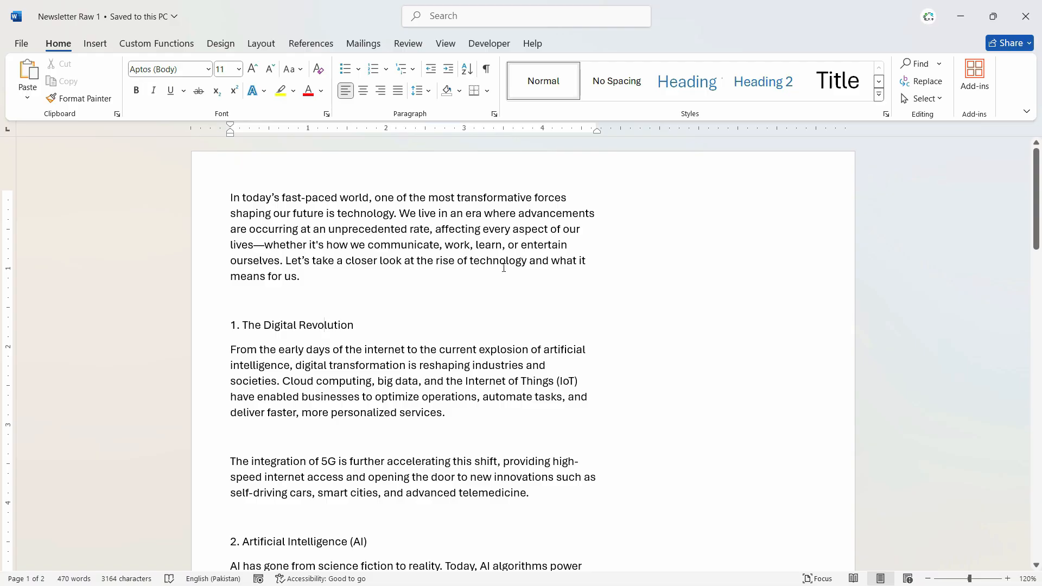